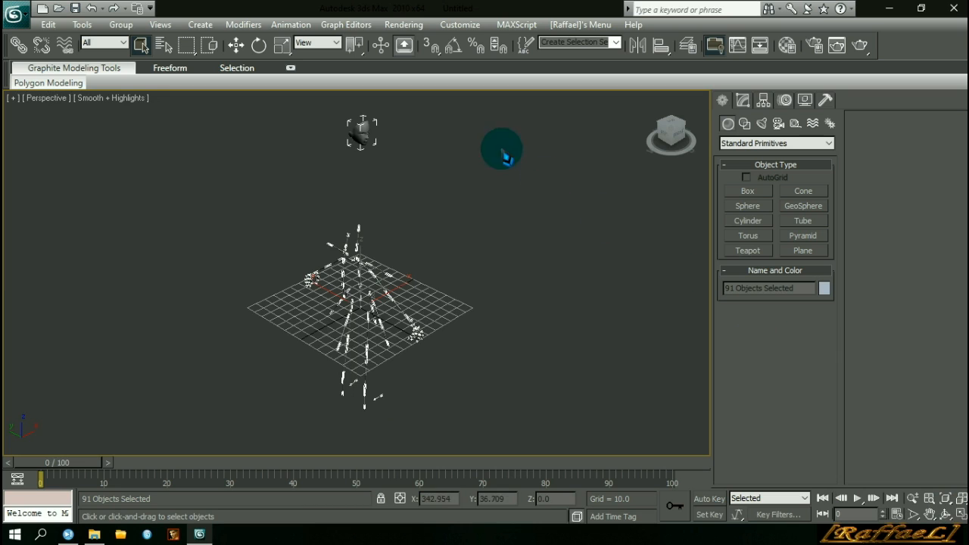
# Step: Disable Always Deform in the Skin modifier of the SMDImport head mesh
pyautogui.click(363, 138)
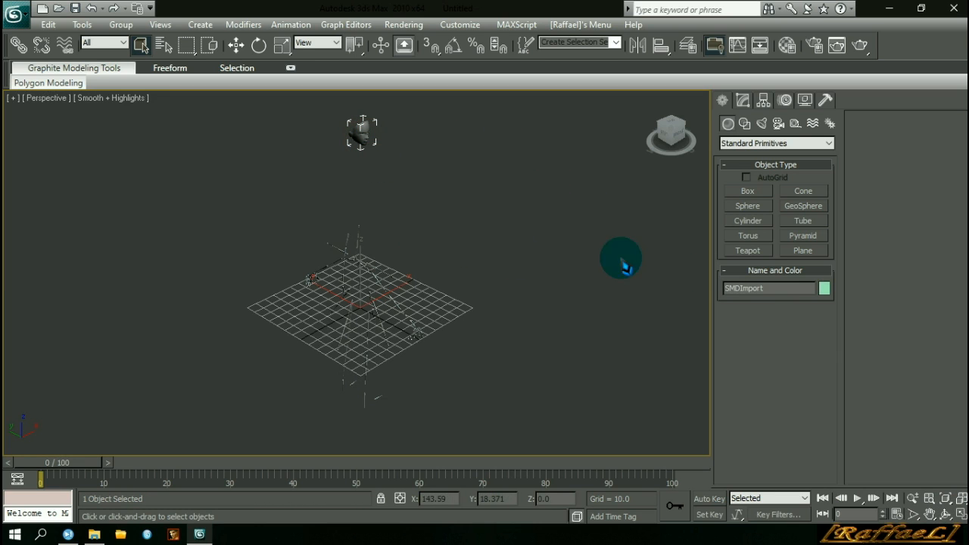
pyautogui.click(744, 101)
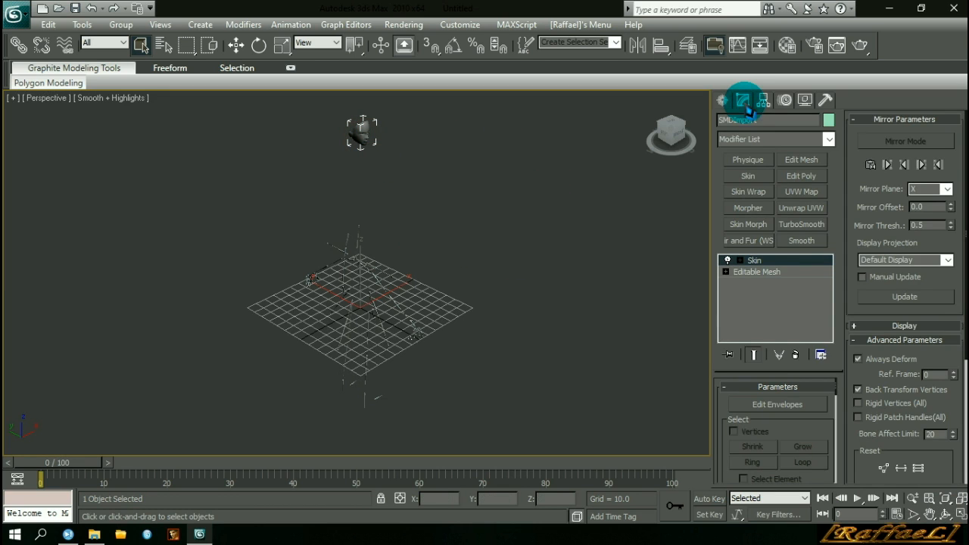
pyautogui.click(857, 359)
# Step: Move the root bone Bip01 to a Z position of 95
pyautogui.scroll(4, 480, 271)
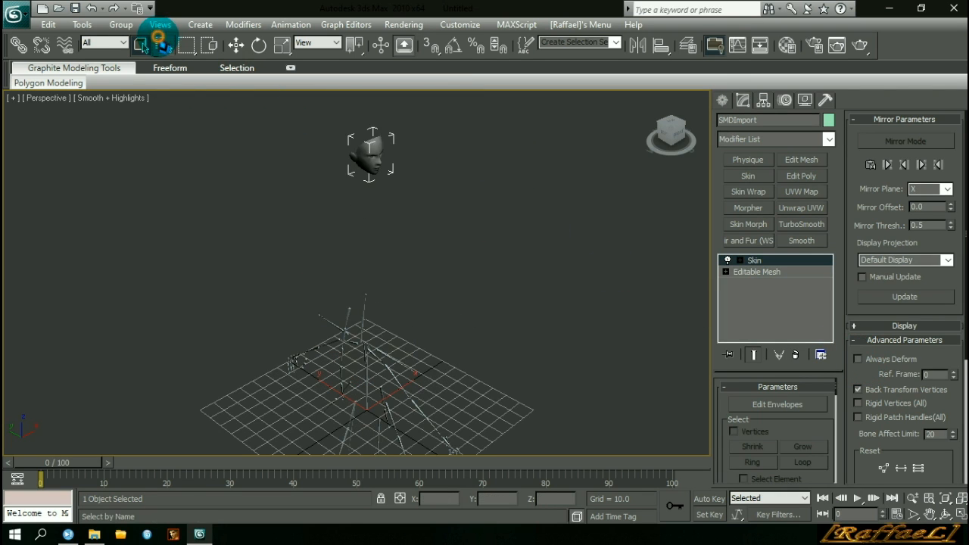
pyautogui.click(164, 45)
pyautogui.click(121, 169)
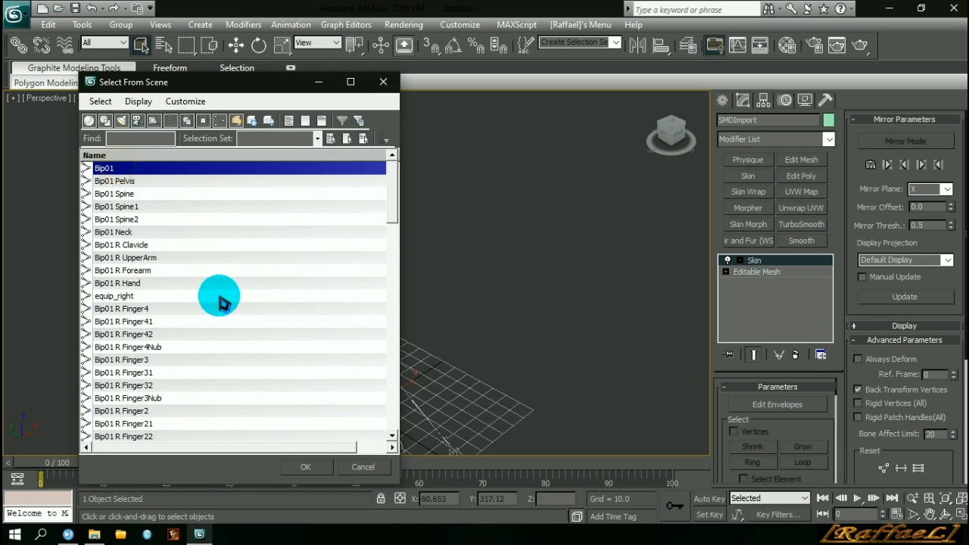
pyautogui.click(305, 466)
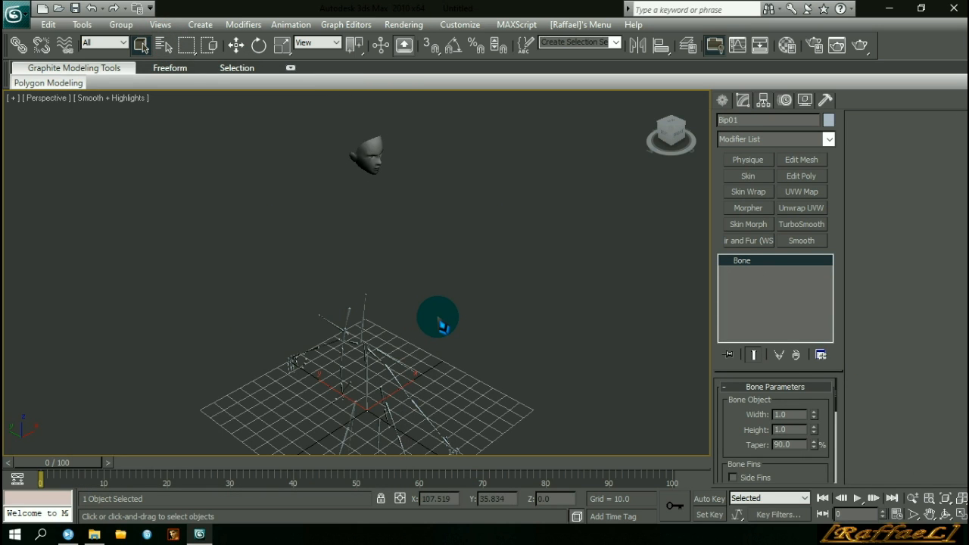
pyautogui.click(236, 45)
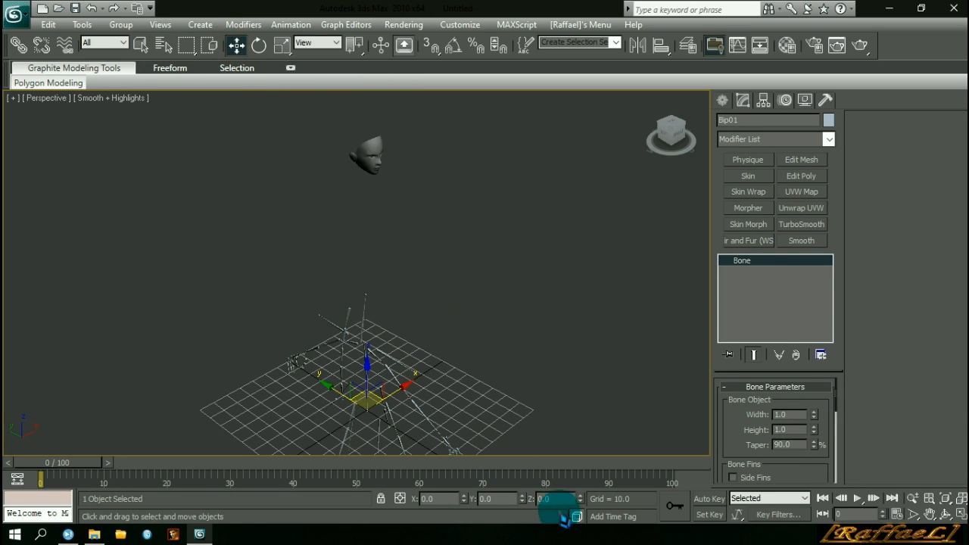
pyautogui.moveTo(555, 496); pyautogui.dragTo(538, 494)
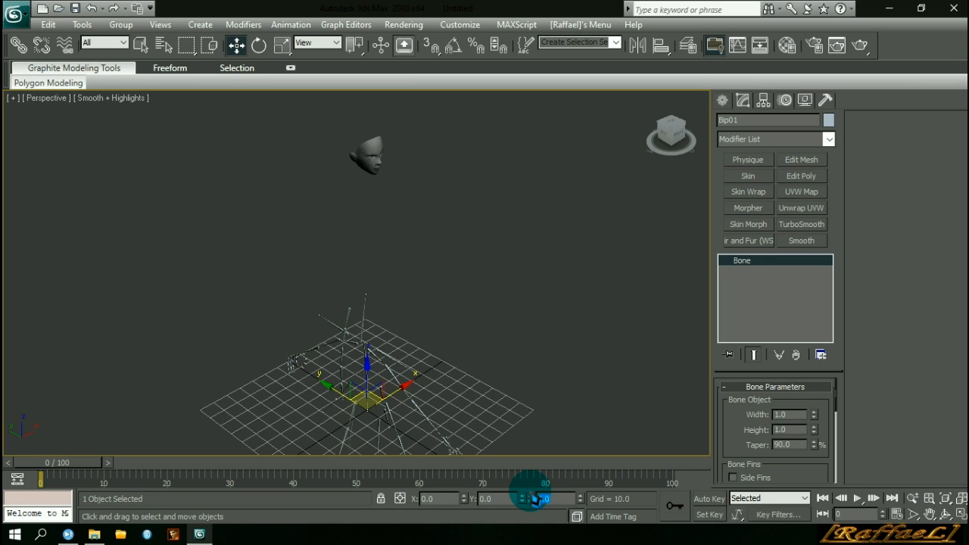
pyautogui.write('95')
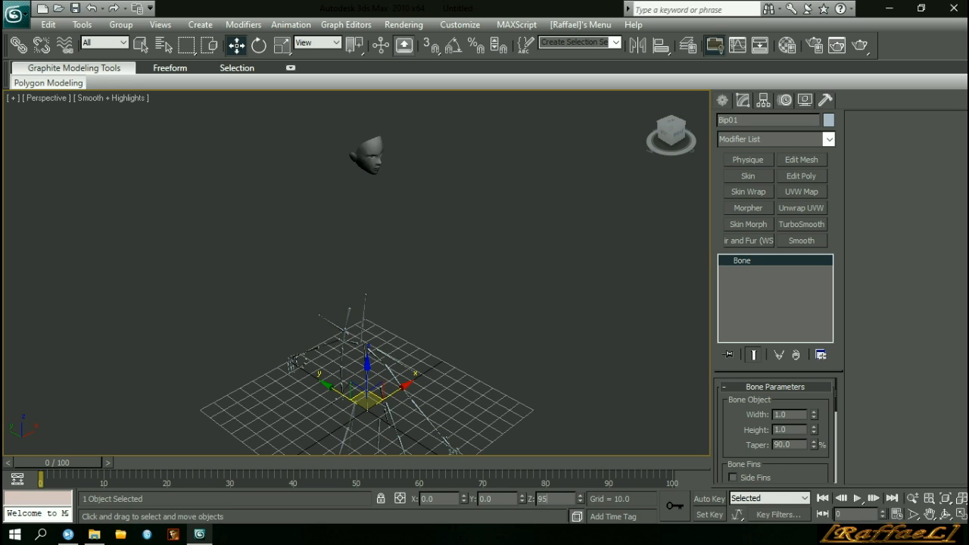
pyautogui.press('Return')
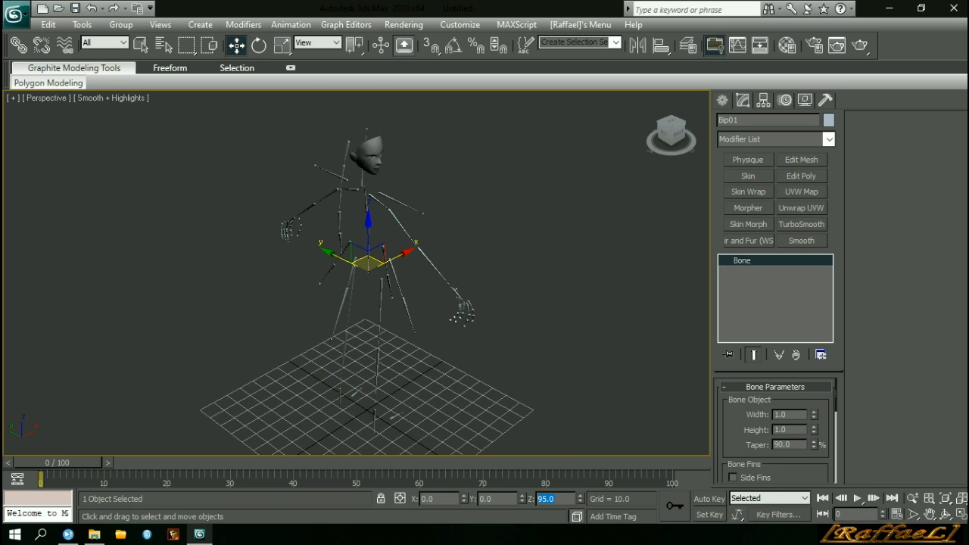
# Step: Rotate the root bone Bip01 to -90 degrees about the Z axis
pyautogui.click(258, 45)
pyautogui.click(559, 501)
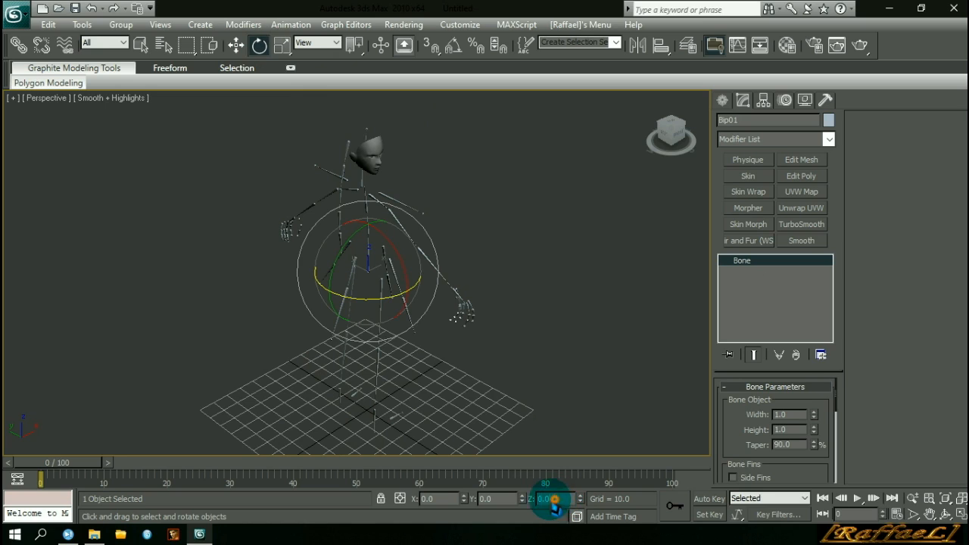
pyautogui.write('-')
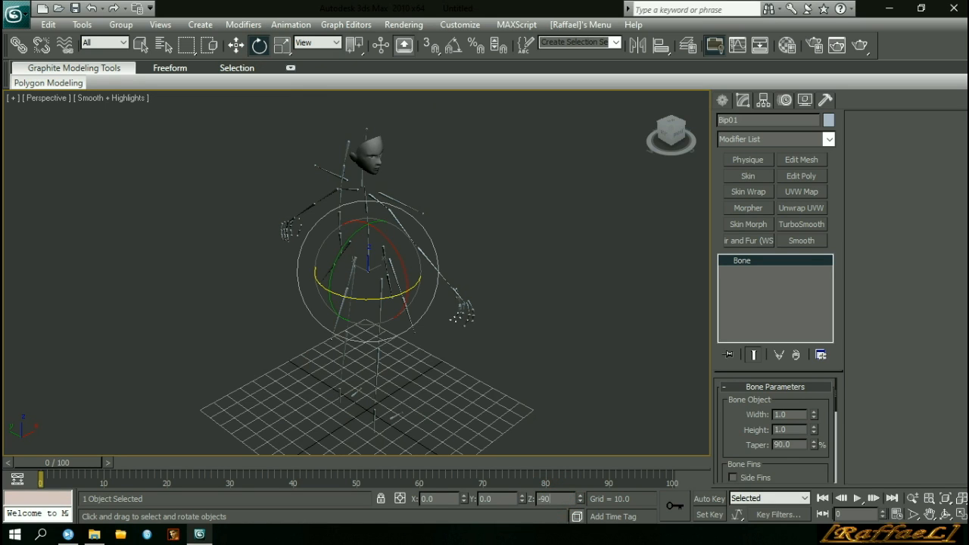
pyautogui.write('90')
pyautogui.press('Return')
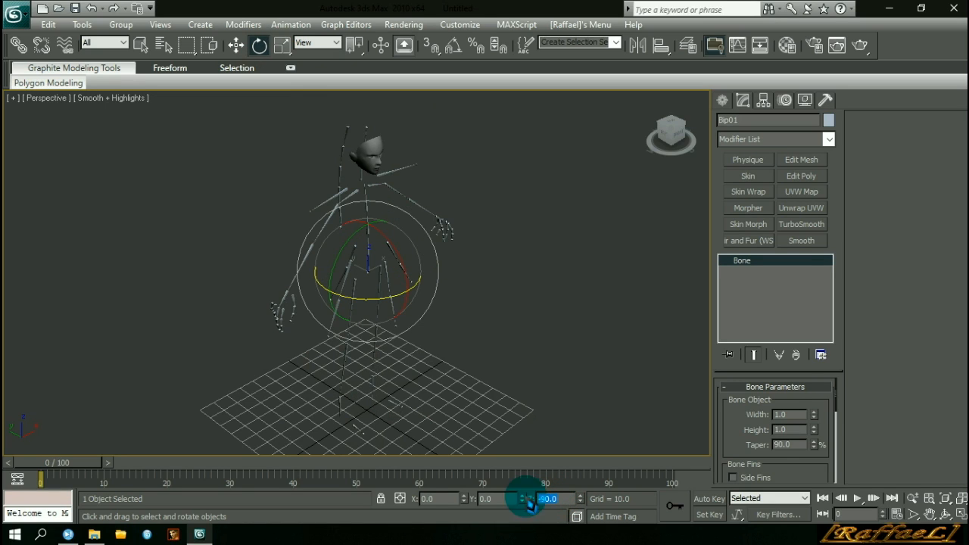
# Step: Re-enable Always Deform in the head mesh's Skin modifier
pyautogui.click(140, 45)
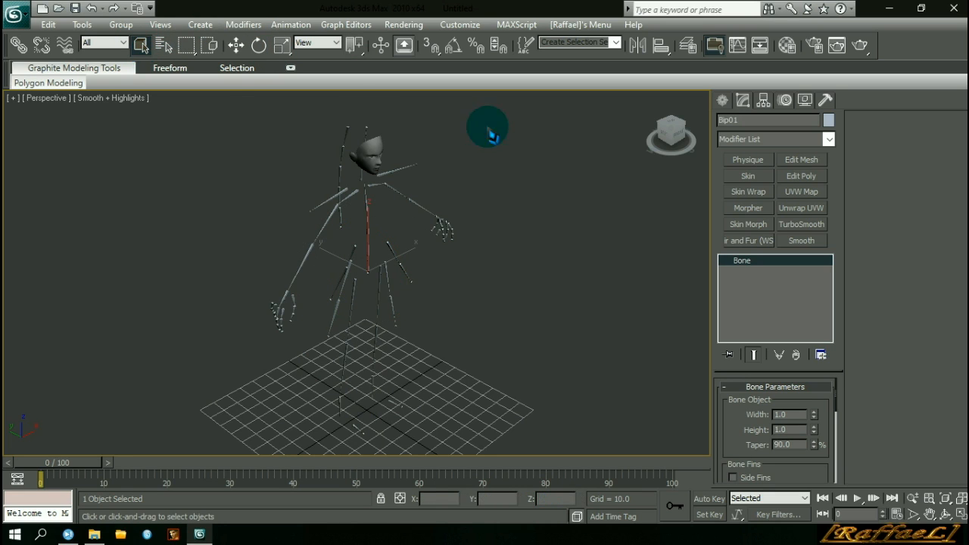
pyautogui.click(377, 149)
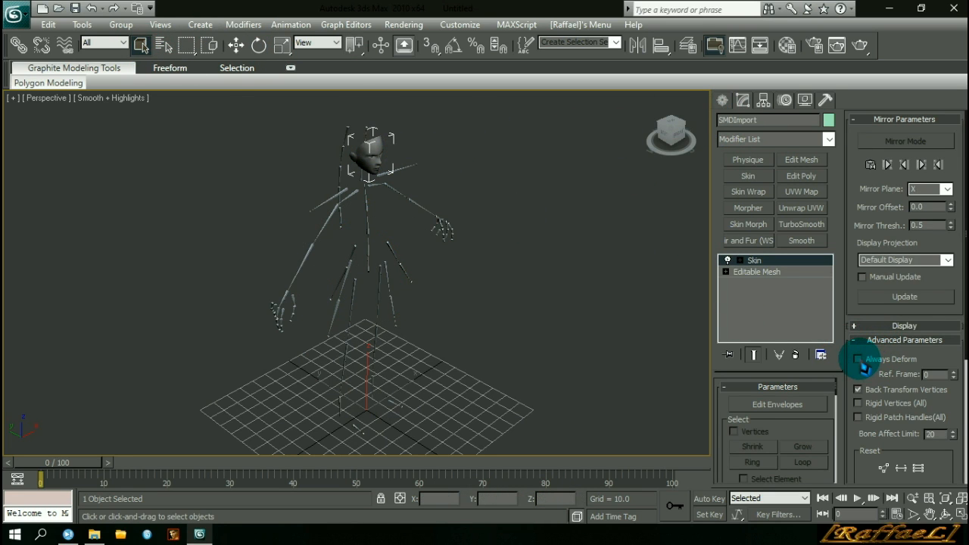
pyautogui.click(859, 361)
# Step: Detach all Editable Mesh polygons on the head's positive X half, up to the centre line, as a separate object named Object01
pyautogui.keyDown('alt'); pyautogui.moveTo(565, 312); pyautogui.dragTo(573, 341, button='middle'); pyautogui.keyUp('alt')
pyautogui.scroll(2, 570, 340)
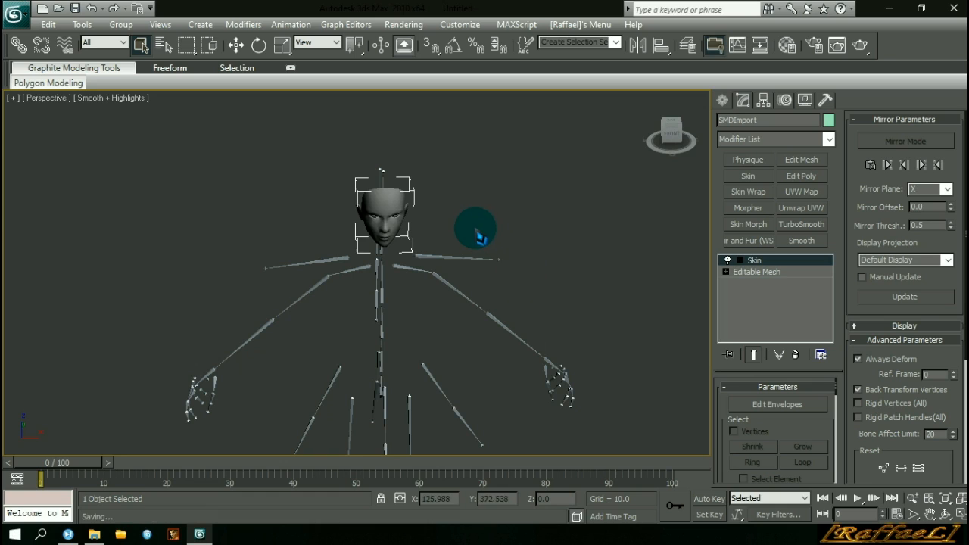
pyautogui.click(508, 175)
pyautogui.moveTo(509, 262); pyautogui.dragTo(494, 321, button='middle')
pyautogui.press('z')
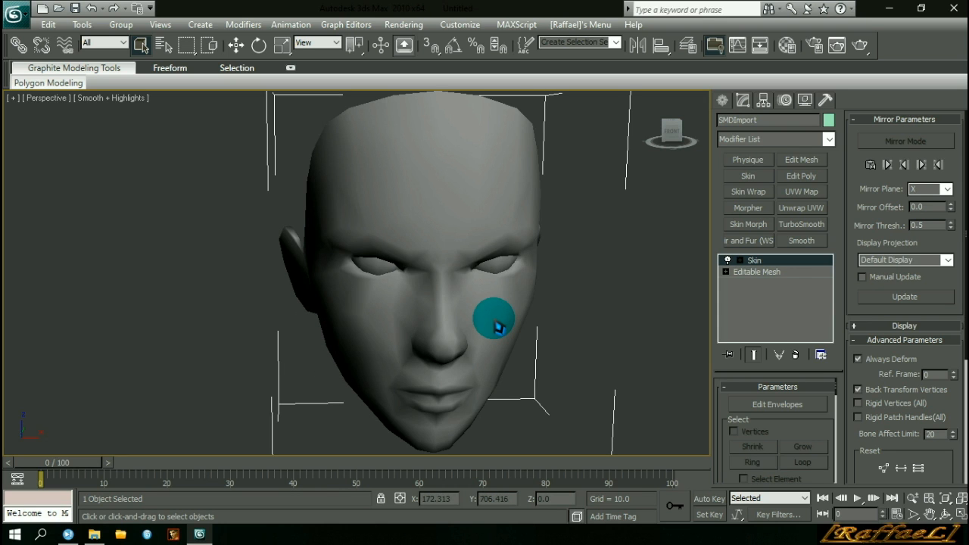
pyautogui.press('f')
pyautogui.moveTo(512, 283); pyautogui.dragTo(540, 477, button='middle')
pyautogui.moveTo(537, 312); pyautogui.dragTo(498, 410, button='middle')
pyautogui.scroll(3, 543, 353)
pyautogui.scroll(3, 542, 351)
pyautogui.scroll(2, 517, 395)
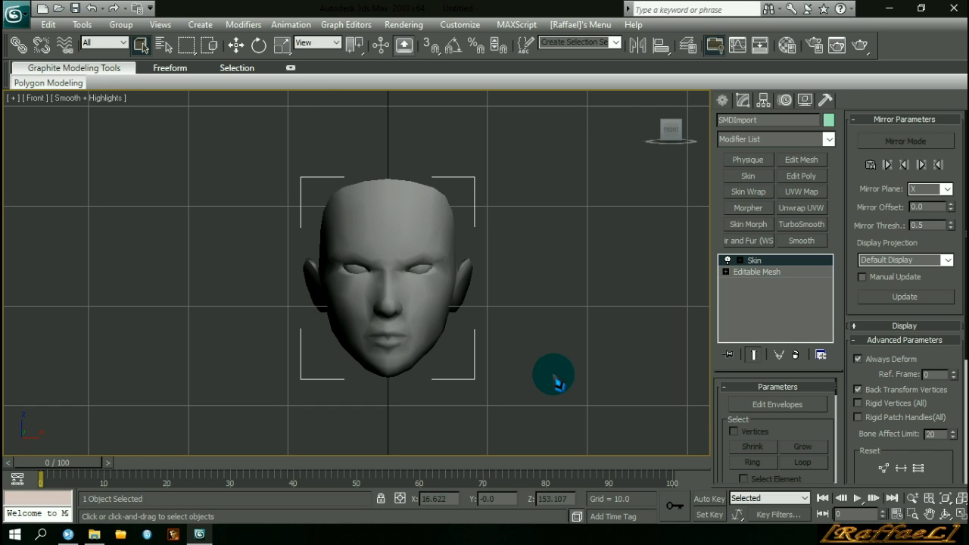
pyautogui.click(767, 272)
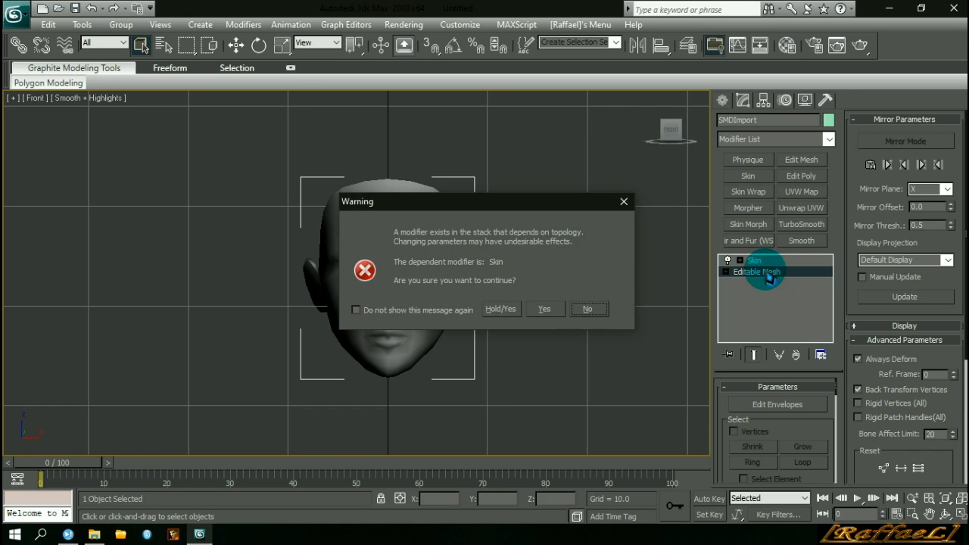
pyautogui.click(554, 309)
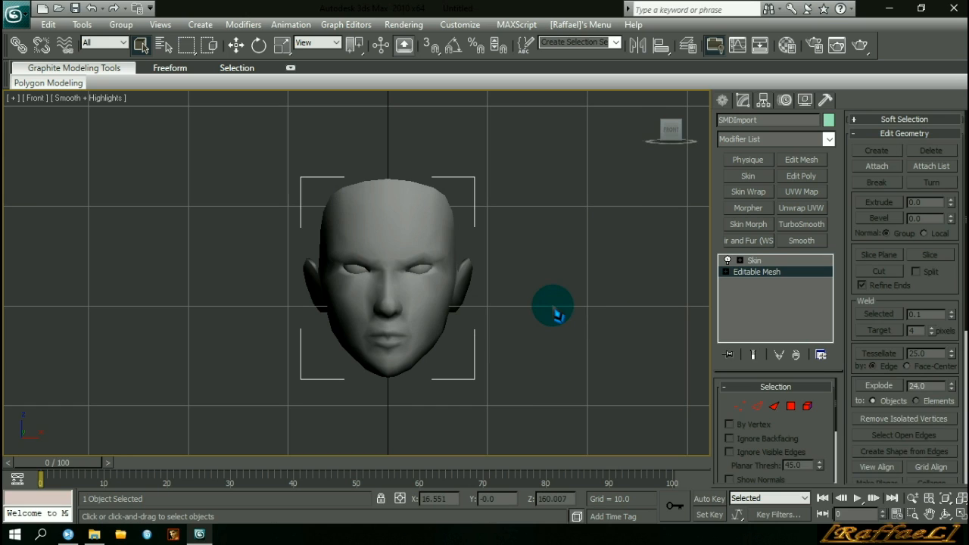
pyautogui.click(789, 406)
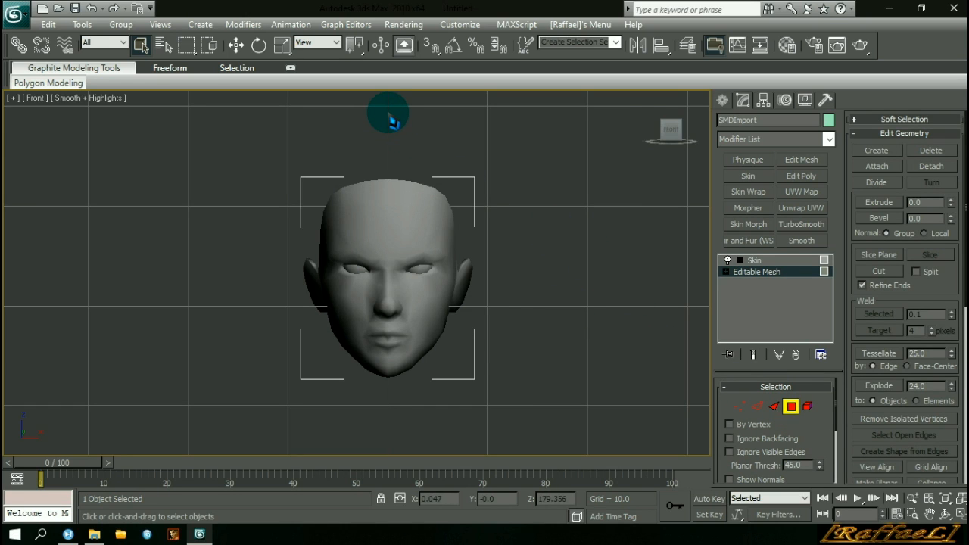
pyautogui.moveTo(387, 117); pyautogui.dragTo(488, 403)
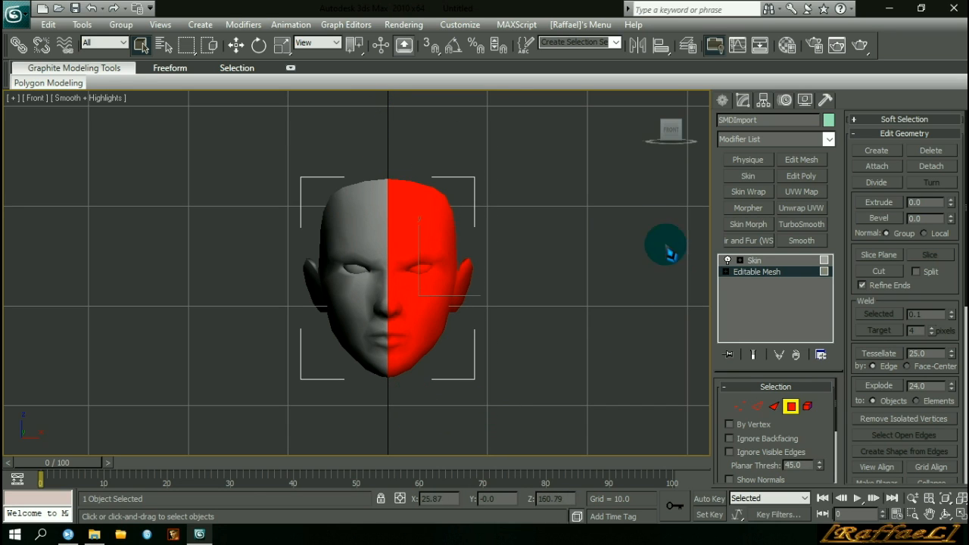
pyautogui.click(928, 168)
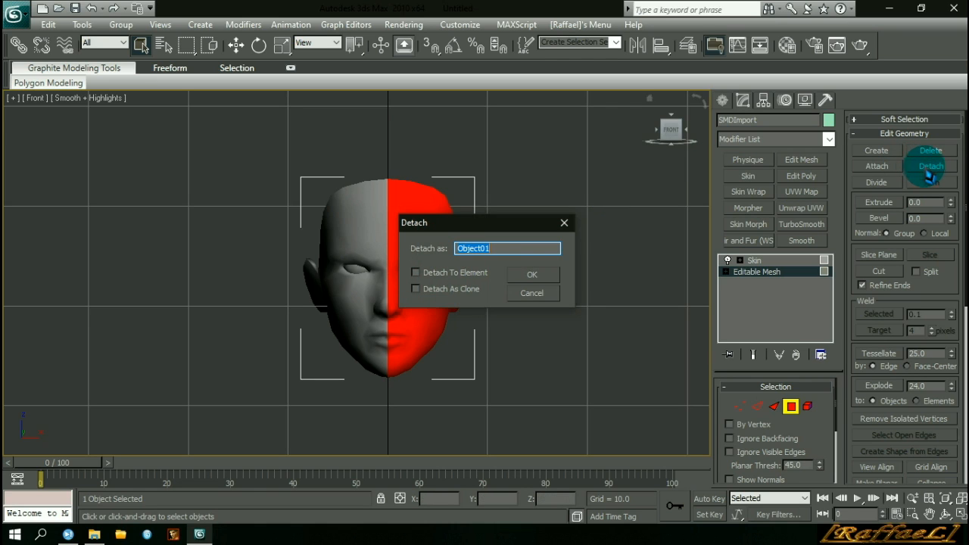
pyautogui.click(527, 274)
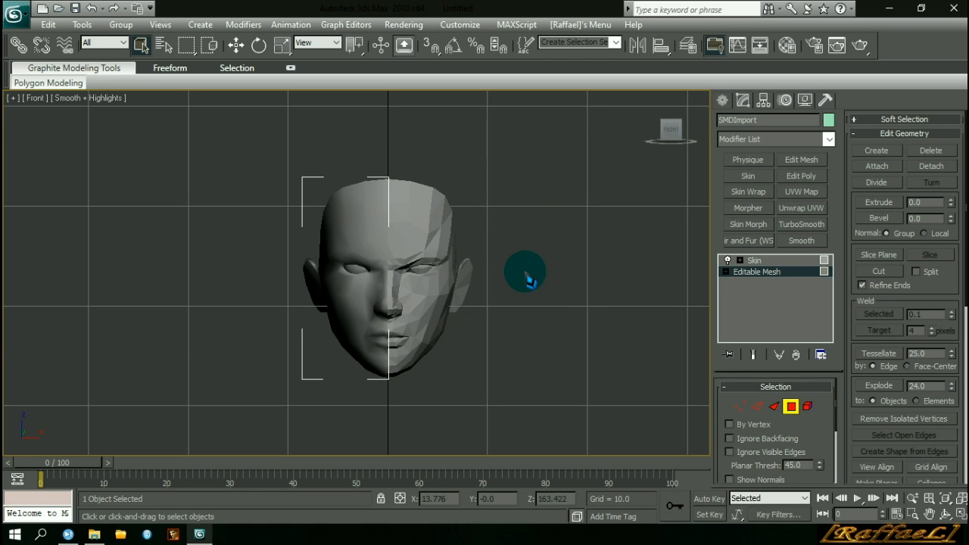
# Step: Apply a Smooth modifier with smoothing group 7 to each half of the head, SMDImport below its Skin modifier and Object01
pyautogui.click(801, 241)
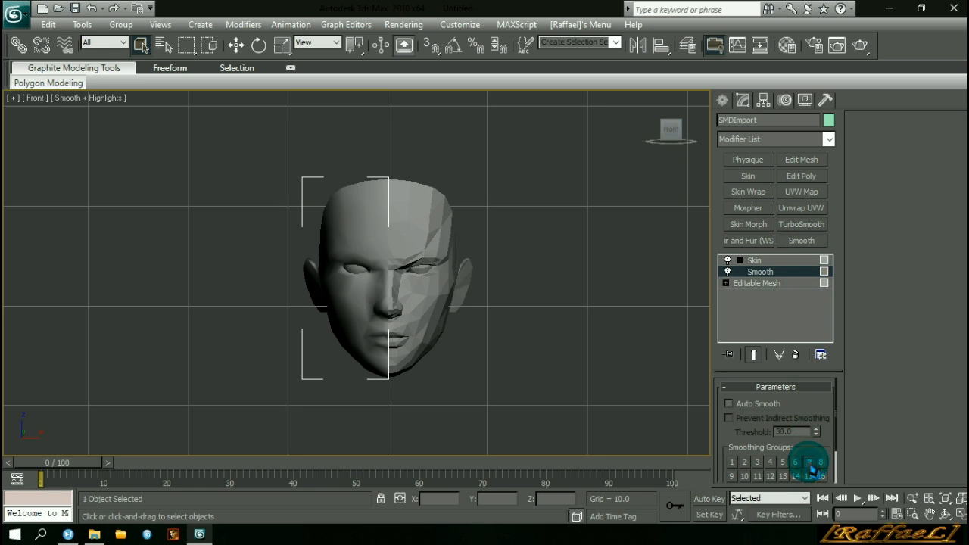
pyautogui.click(438, 239)
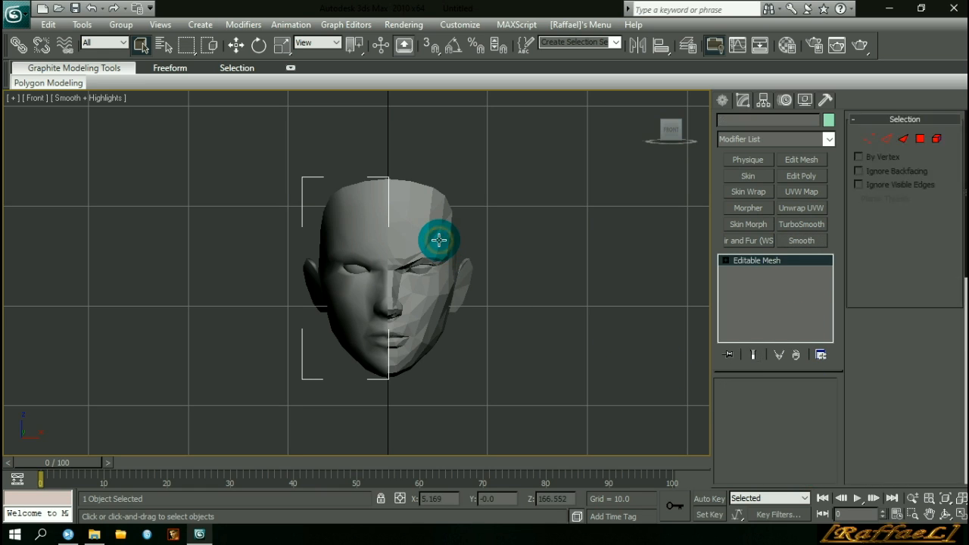
pyautogui.click(801, 240)
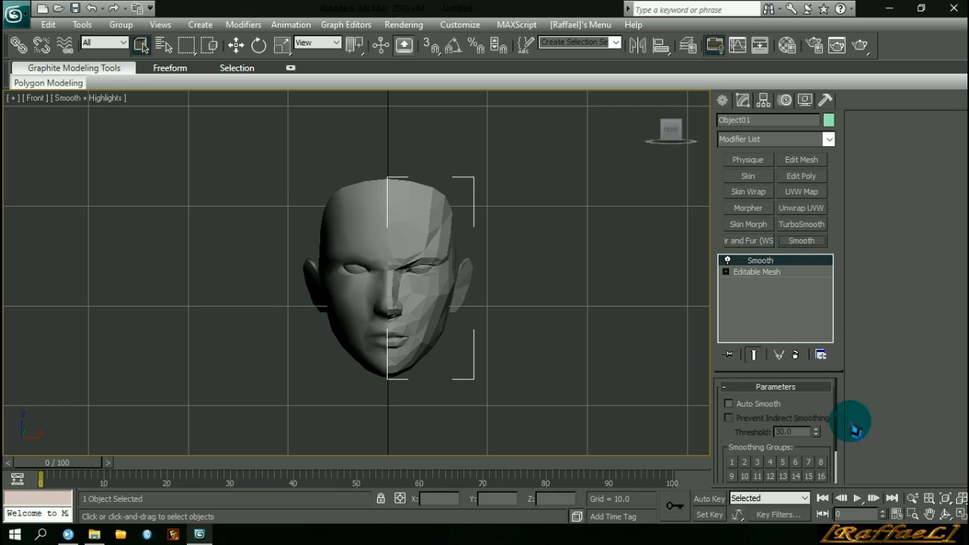
pyautogui.click(807, 462)
# Step: Collapse the Smooth modifier of the detached half Object01 into its Editable Mesh
pyautogui.rightClick(766, 261)
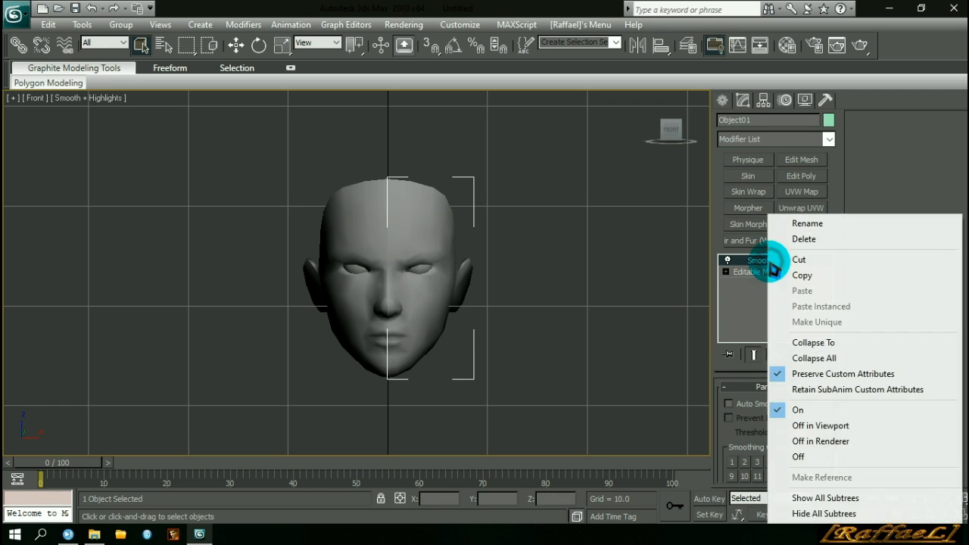
pyautogui.click(813, 343)
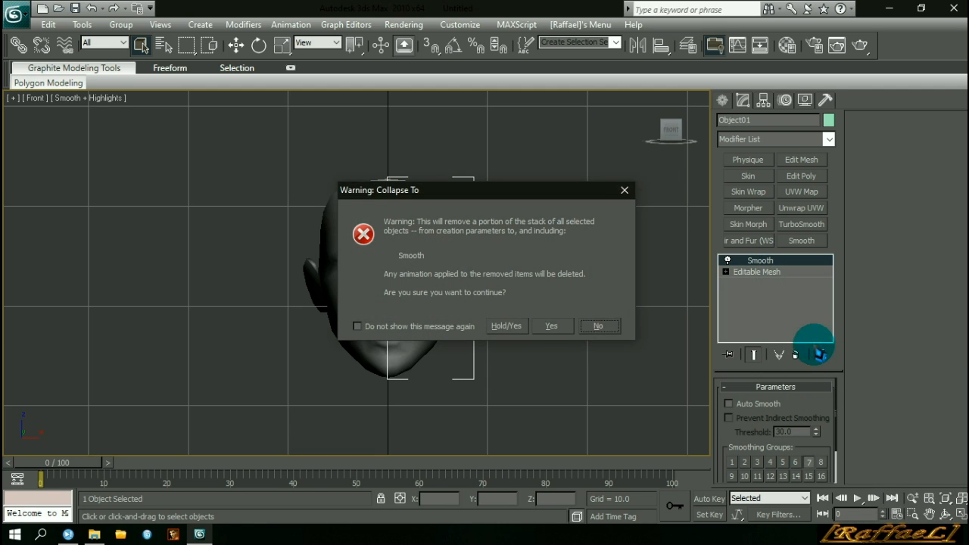
pyautogui.click(546, 327)
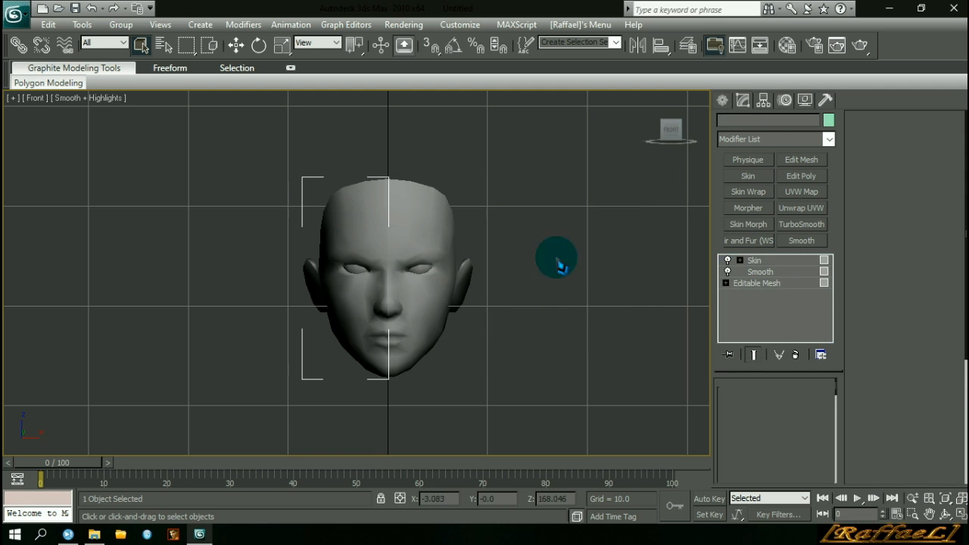
# Step: Collapse the stack of the SMDImport half up to its Smooth modifier, keeping the Skin modifier above
pyautogui.click(760, 271)
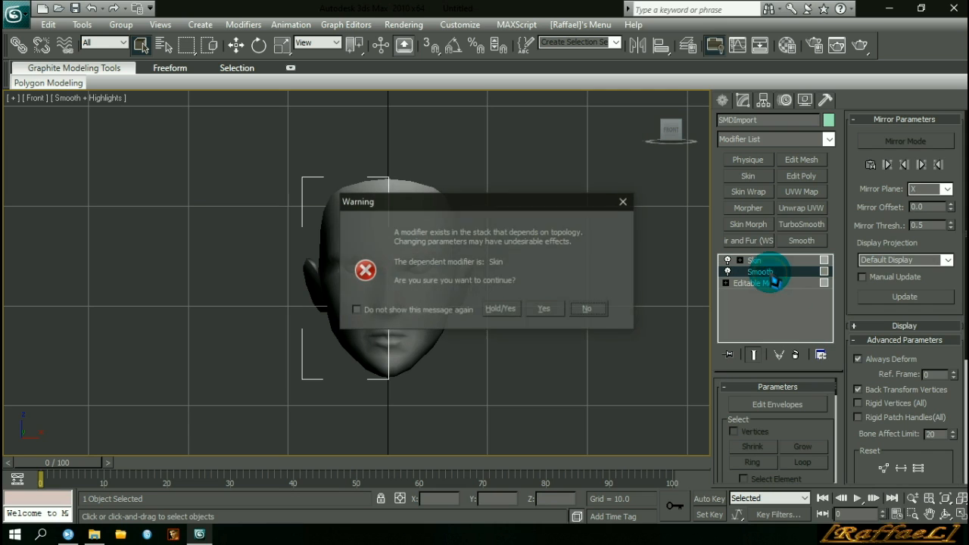
pyautogui.click(575, 309)
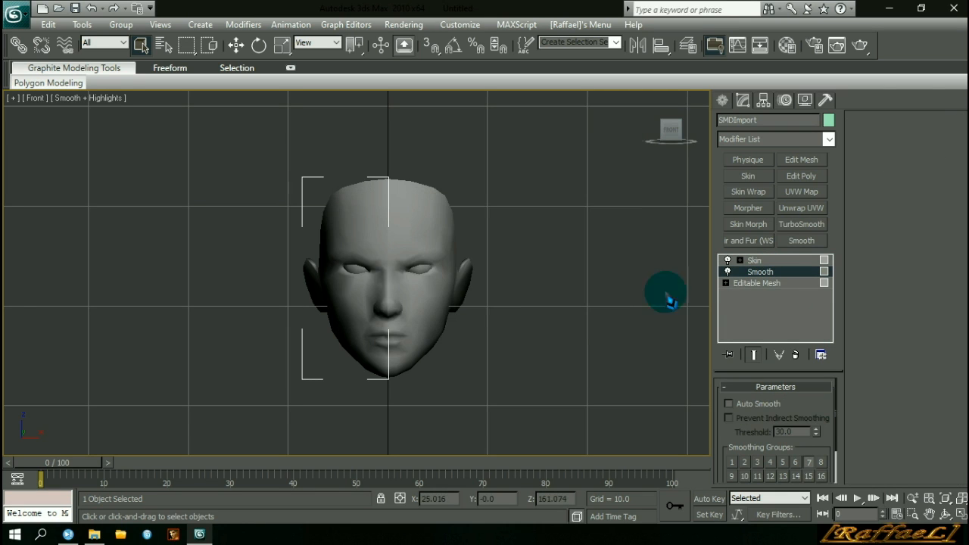
pyautogui.rightClick(752, 277)
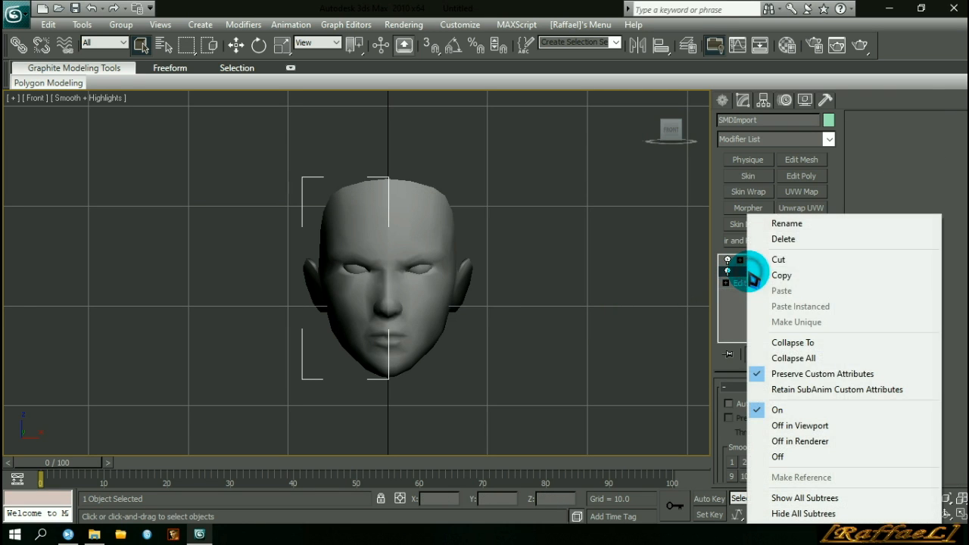
pyautogui.click(809, 342)
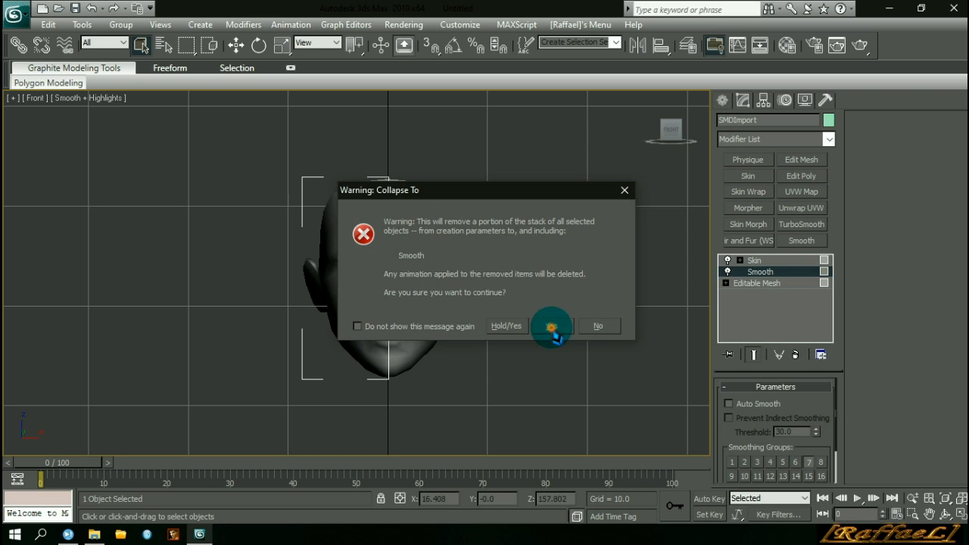
pyautogui.click(552, 327)
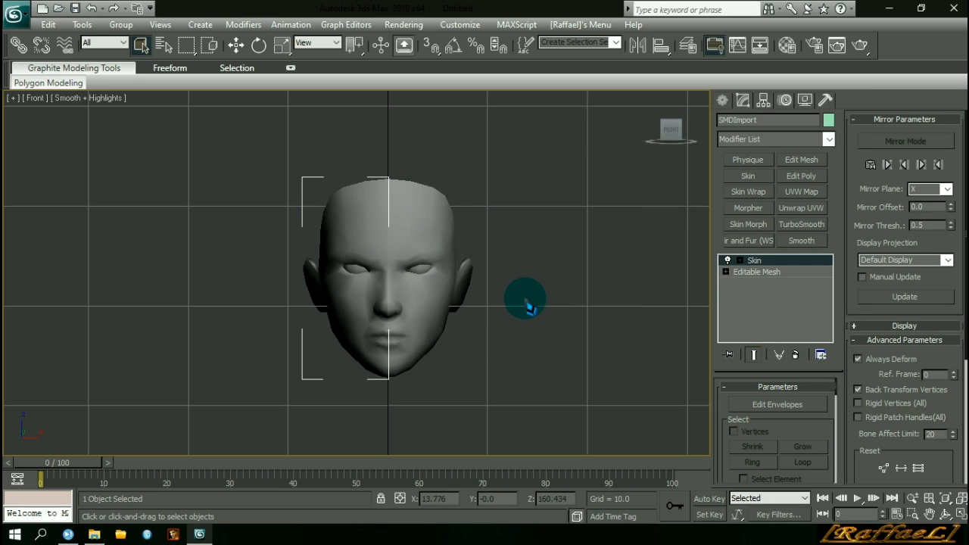
# Step: Load byakugan21.dds into the first material slot and sharingan_assassin_m.dds into the second
pyautogui.click(789, 46)
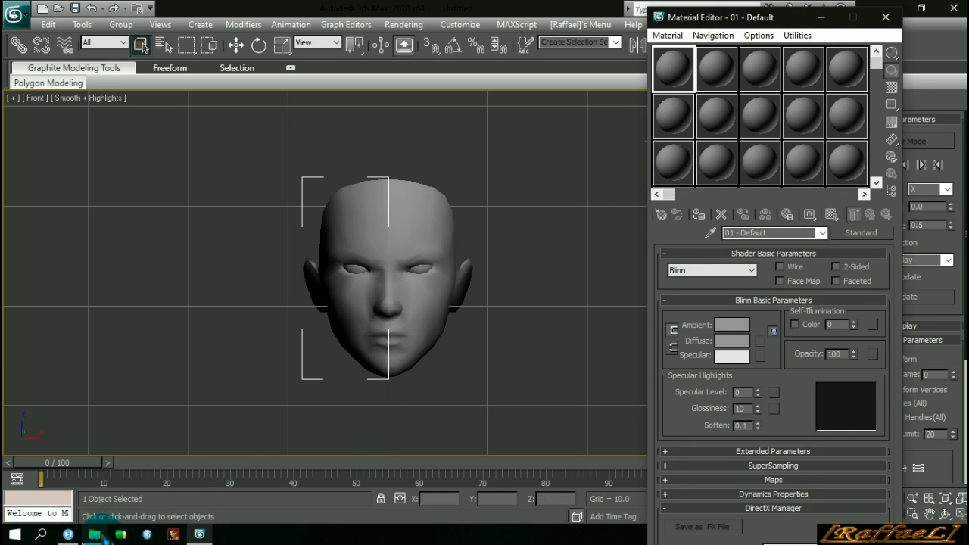
pyautogui.click(99, 534)
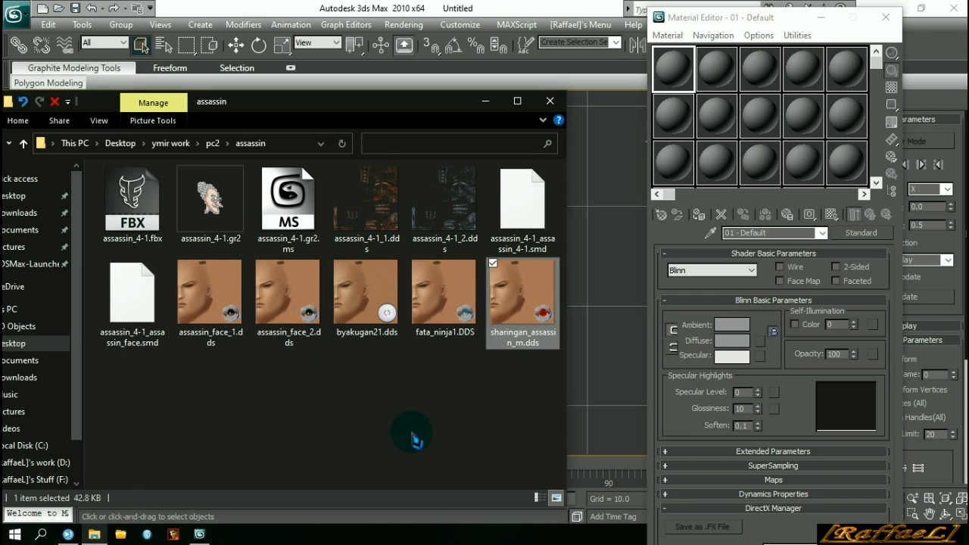
pyautogui.moveTo(369, 300); pyautogui.dragTo(679, 73)
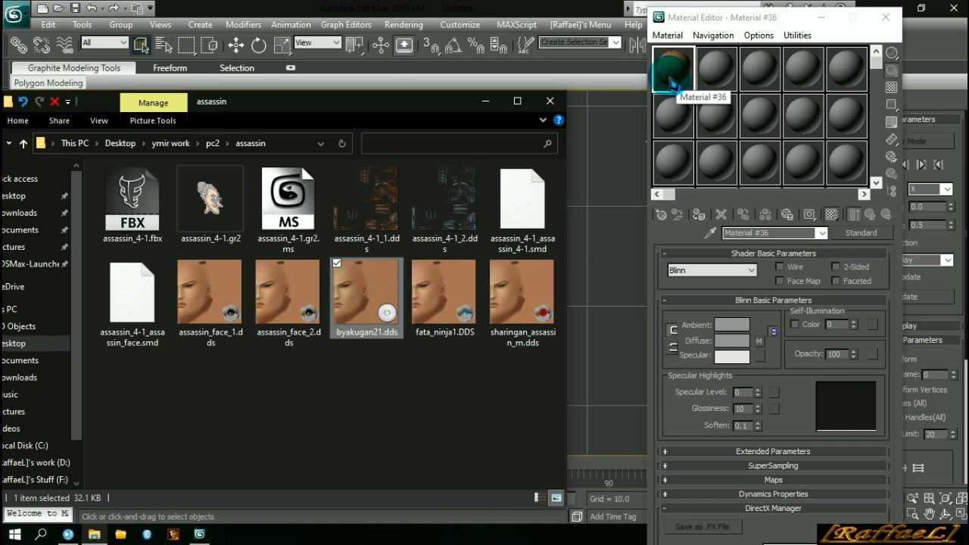
pyautogui.moveTo(522, 298); pyautogui.dragTo(720, 75)
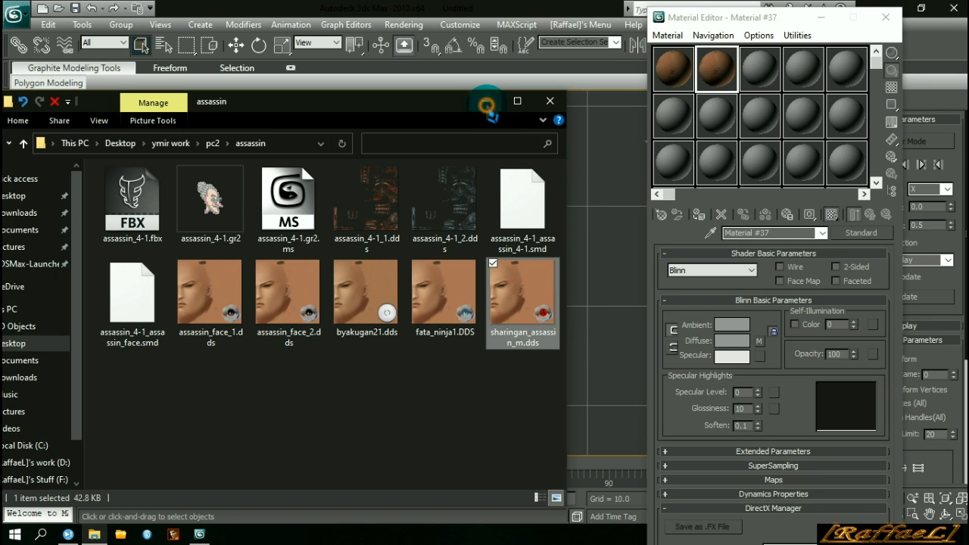
pyautogui.click(486, 102)
# Step: Assign the byakugan21 material to the SMDImport half and the sharingan material to Object01, closing the Material Editor
pyautogui.moveTo(676, 74); pyautogui.dragTo(346, 238)
pyautogui.moveTo(733, 70); pyautogui.dragTo(430, 230)
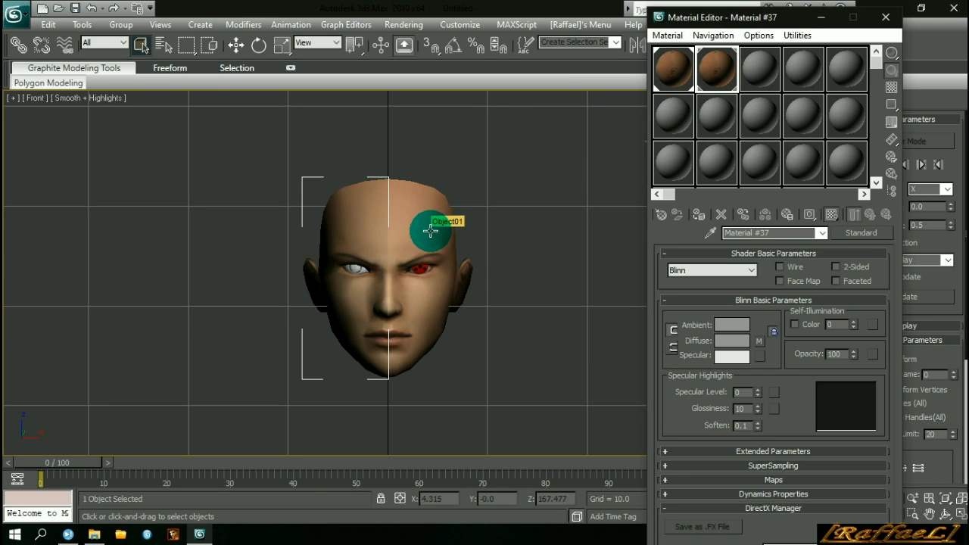
pyautogui.click(832, 30)
pyautogui.press('m')
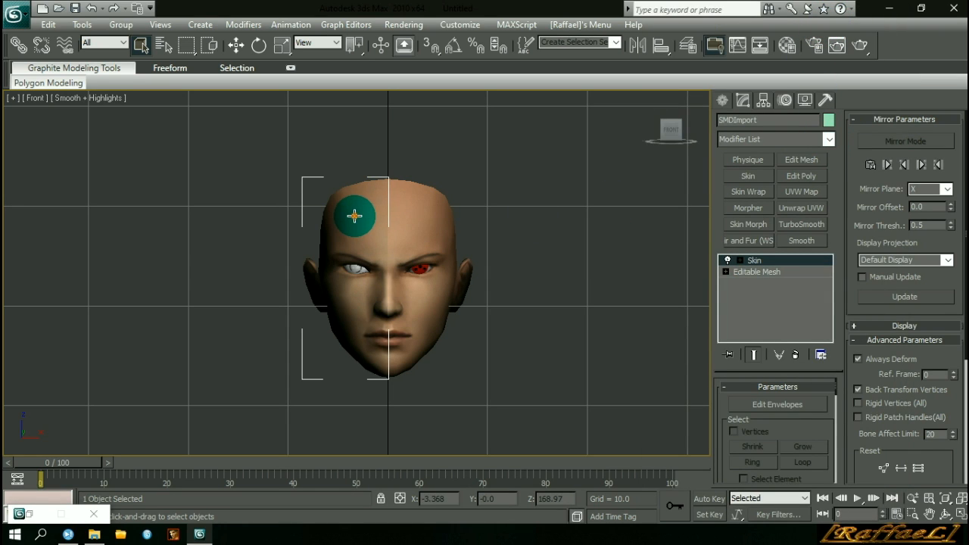
# Step: Attach Object01 to the Editable Mesh of the SMDImport half, below its Skin modifier
pyautogui.click(764, 274)
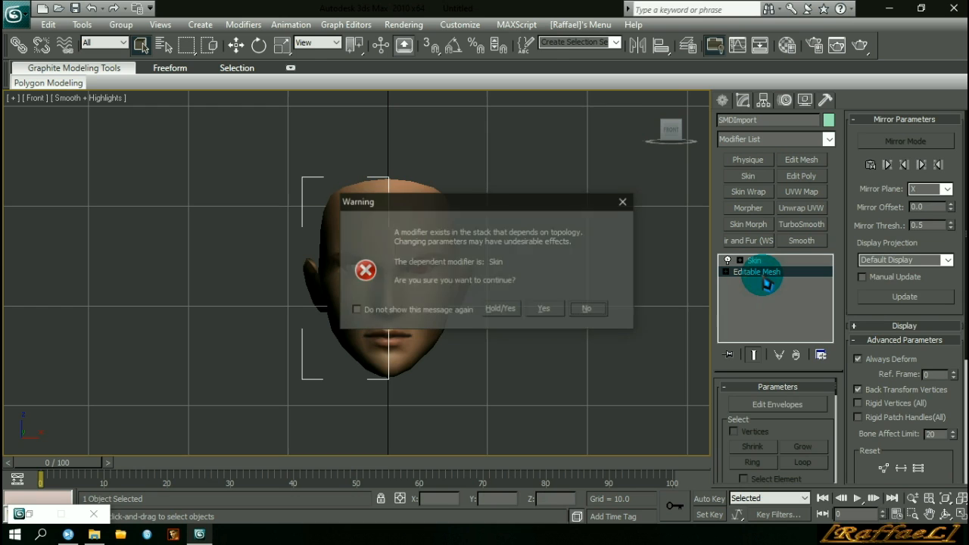
pyautogui.click(530, 311)
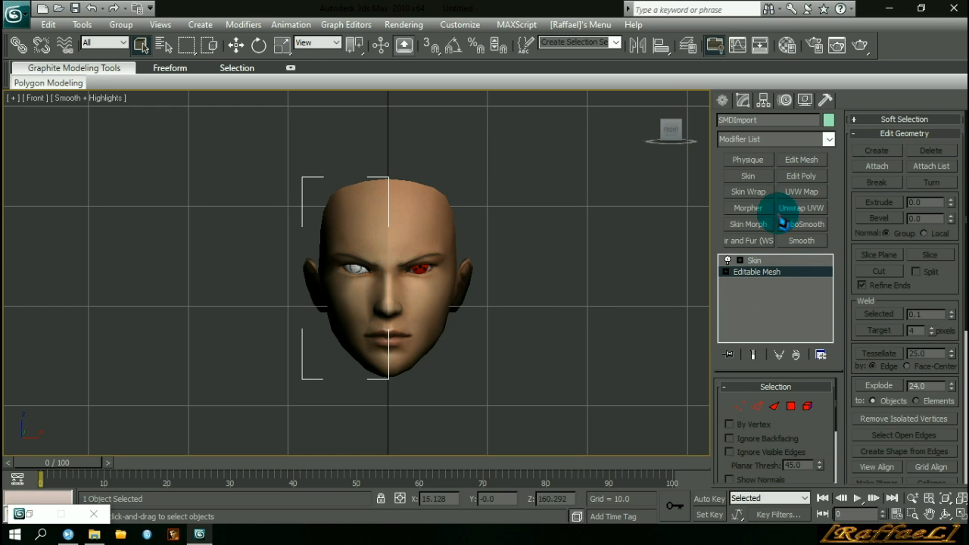
pyautogui.click(878, 168)
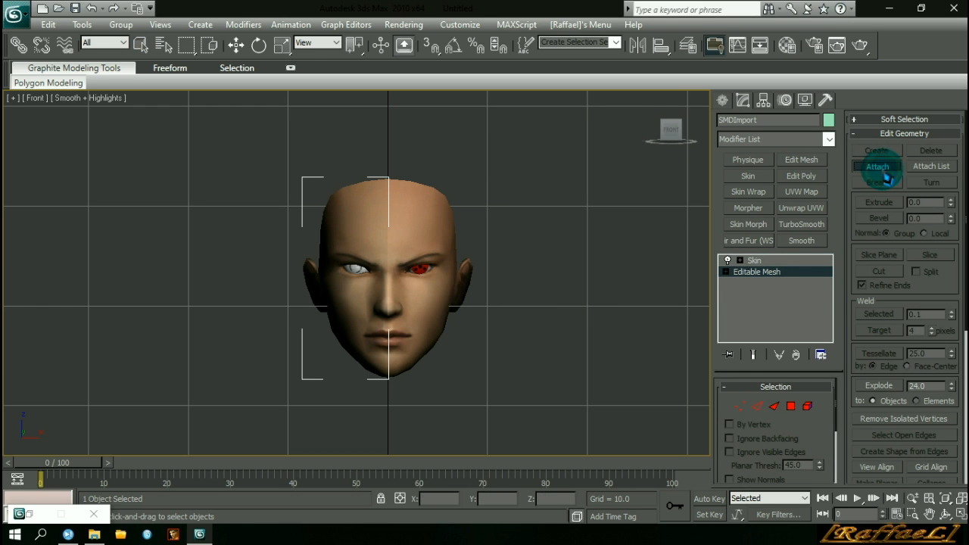
pyautogui.click(446, 240)
pyautogui.click(567, 250)
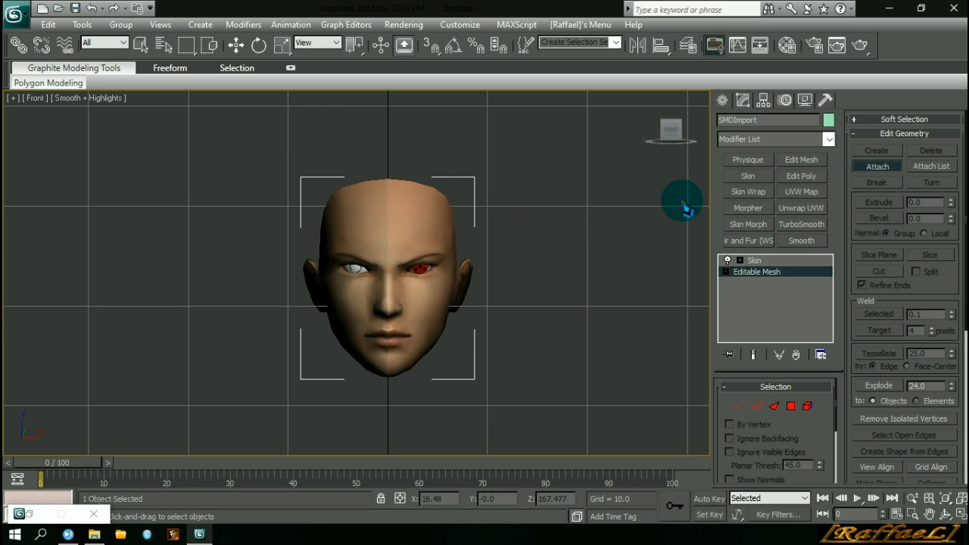
pyautogui.click(876, 167)
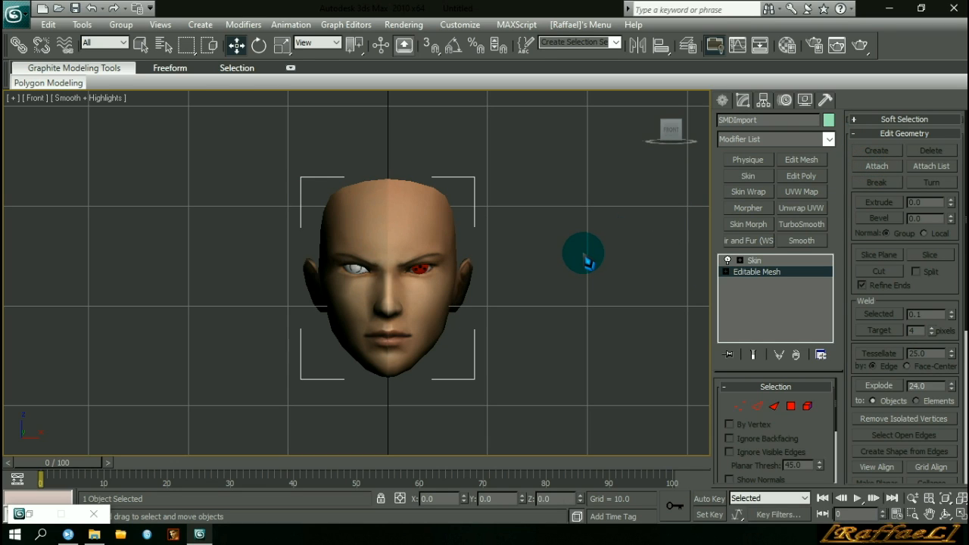
# Step: Undo the attachment, materials, smoothing and detachment back to the single undivided head mesh
pyautogui.hotkey('ctrl', 'z')
pyautogui.hotkey('ctrl', 'z')
pyautogui.hotkey('ctrl', 'z')
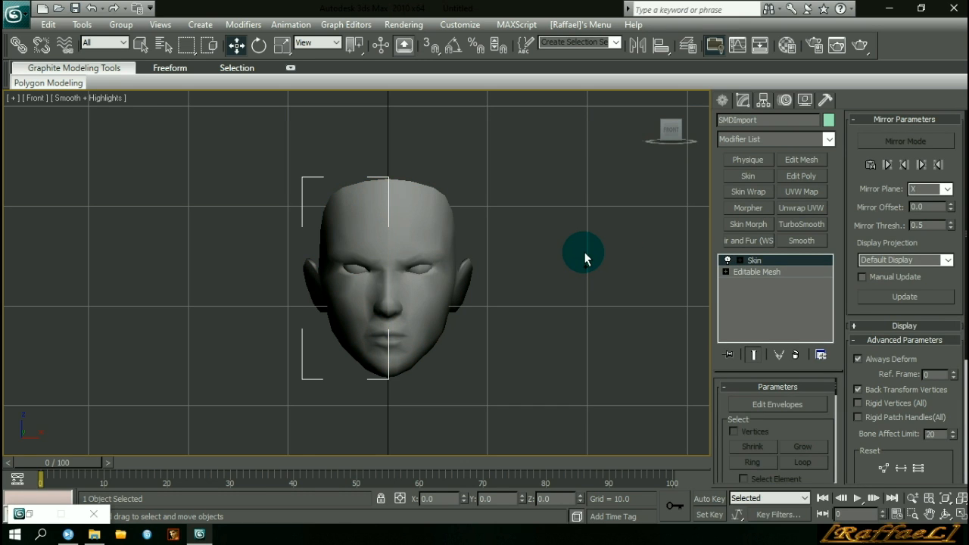
pyautogui.hotkey('ctrl', 'z')
pyautogui.hotkey('ctrl', 'z')
pyautogui.hotkey('ctrl', 'z')
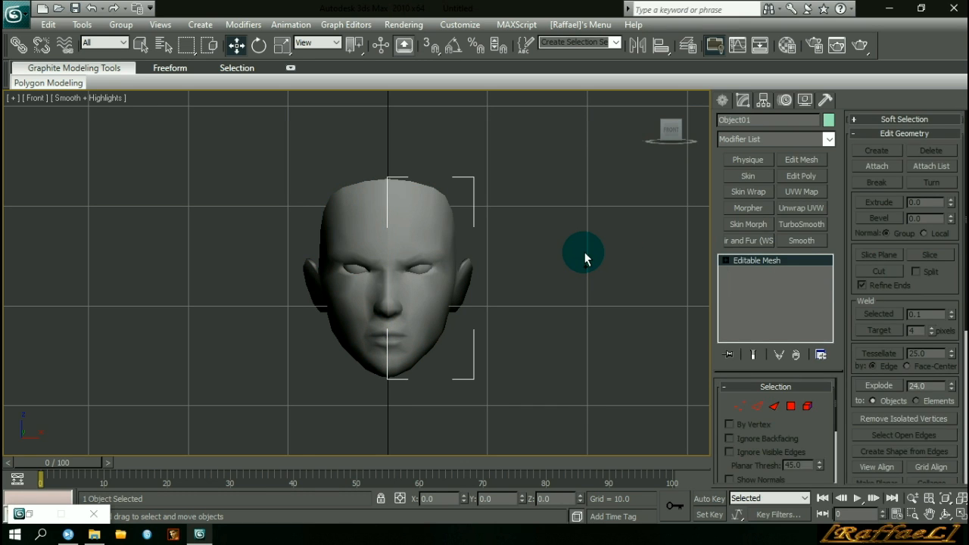
pyautogui.hotkey('ctrl', 'z')
pyautogui.hotkey('ctrl', 'z')
pyautogui.hotkey('ctrl', 'z')
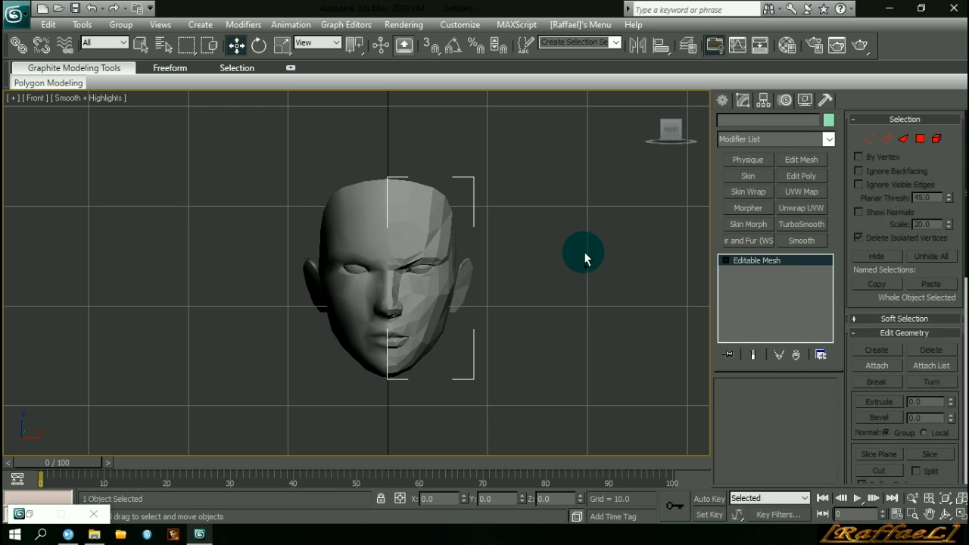
pyautogui.hotkey('ctrl', 'z')
pyautogui.hotkey('ctrl', 'z')
pyautogui.hotkey('ctrl', 'z')
pyautogui.hotkey('ctrl', 'z')
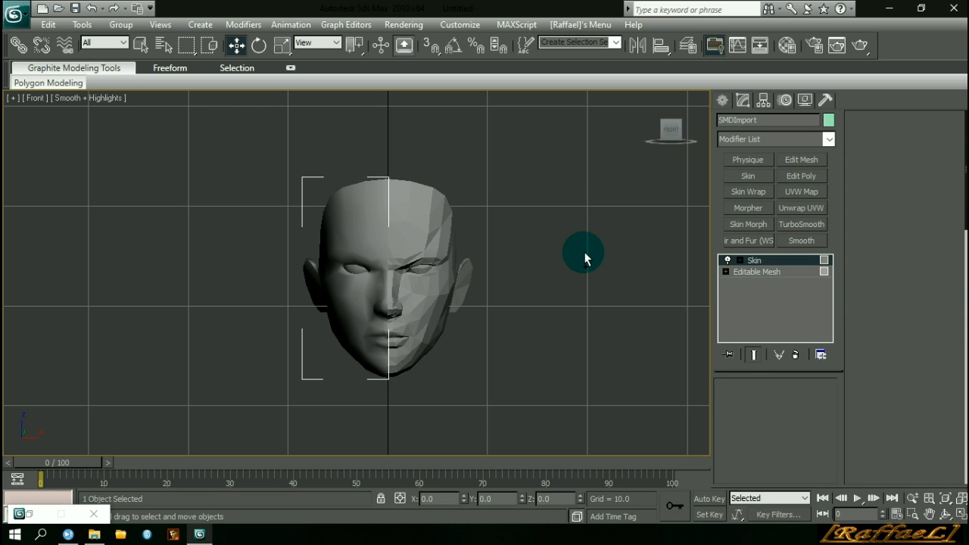
pyautogui.hotkey('ctrl', 'z')
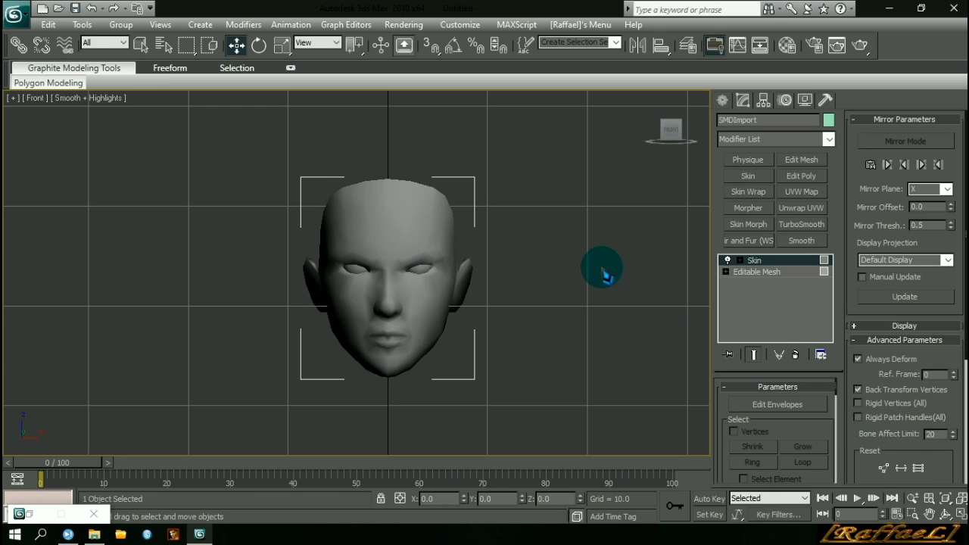
# Step: Delete all Editable Mesh polygons on the head's positive X half, up to the centre line
pyautogui.click(754, 272)
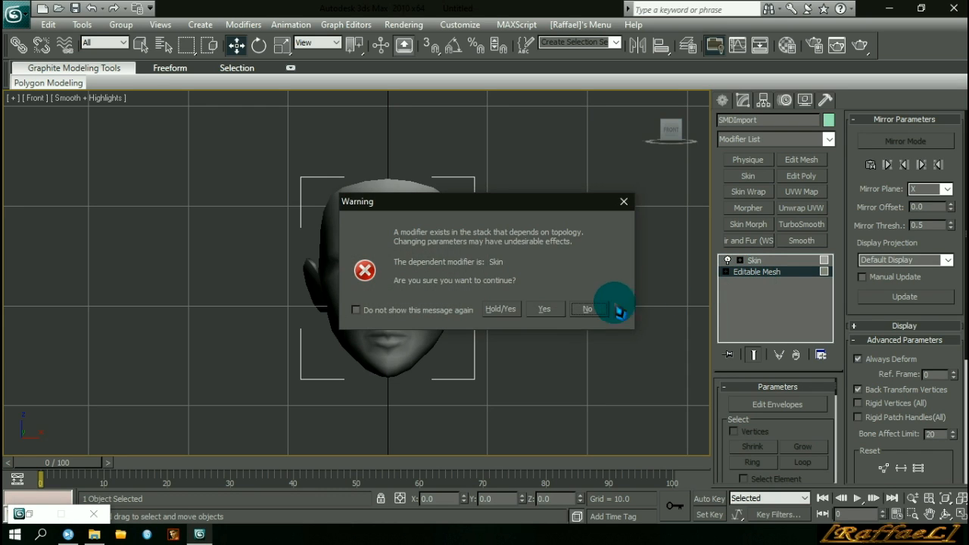
pyautogui.click(551, 305)
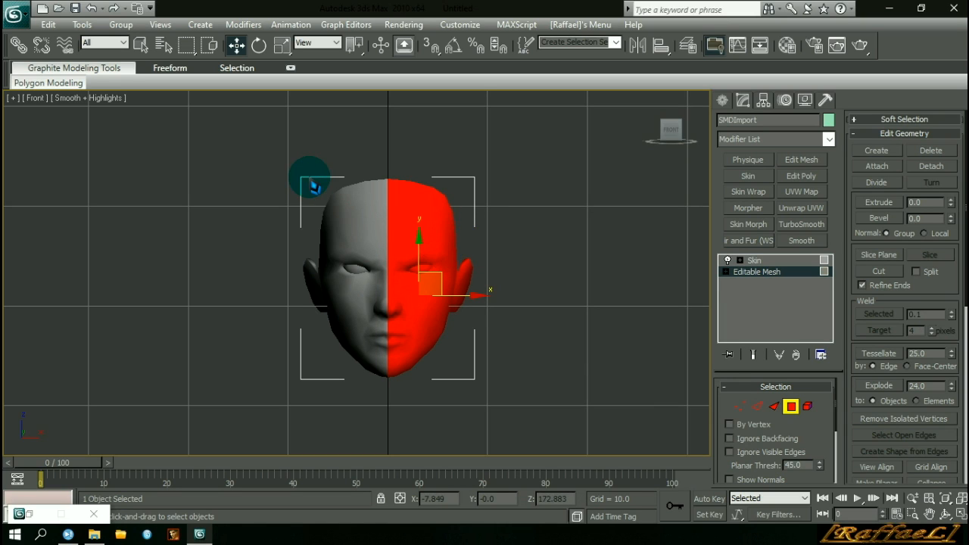
pyautogui.click(440, 239)
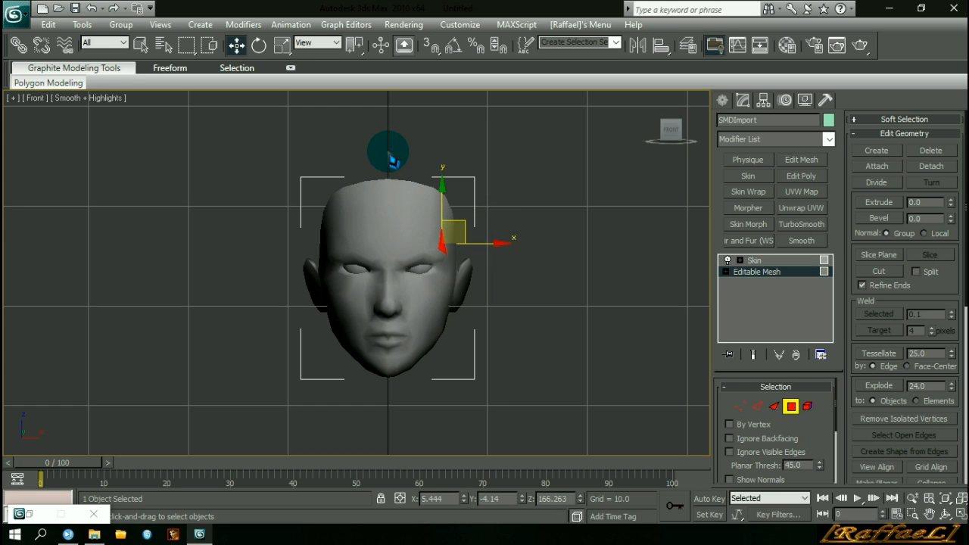
pyautogui.moveTo(387, 151); pyautogui.dragTo(488, 409)
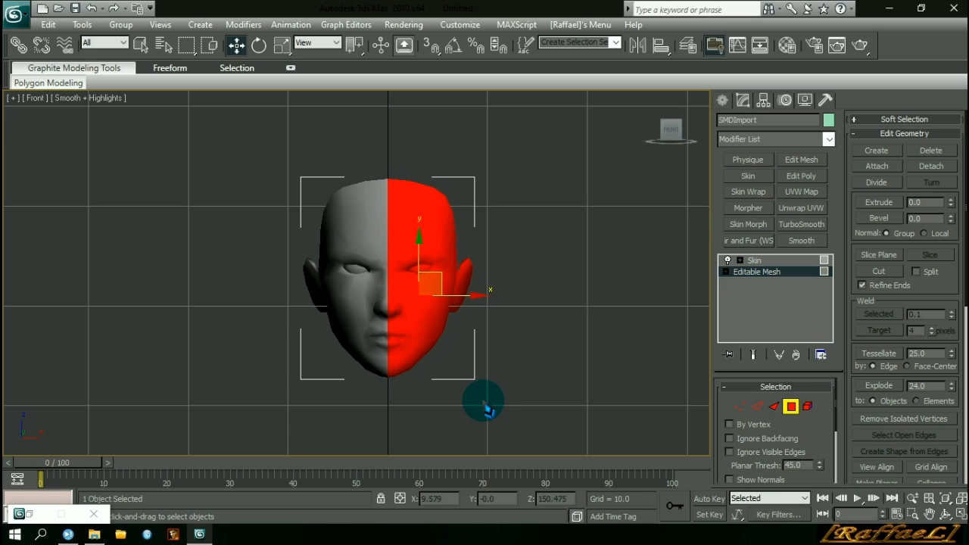
pyautogui.press('Delete')
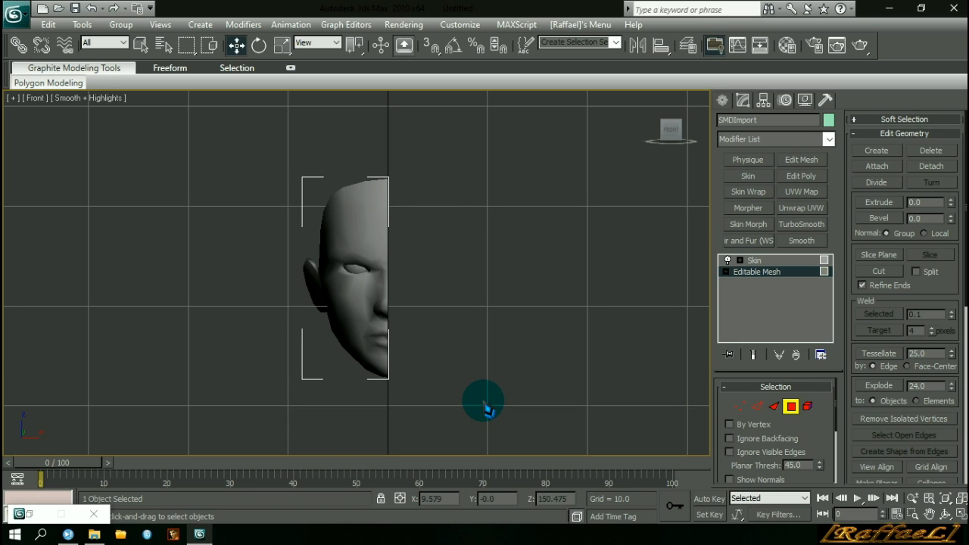
pyautogui.click(791, 407)
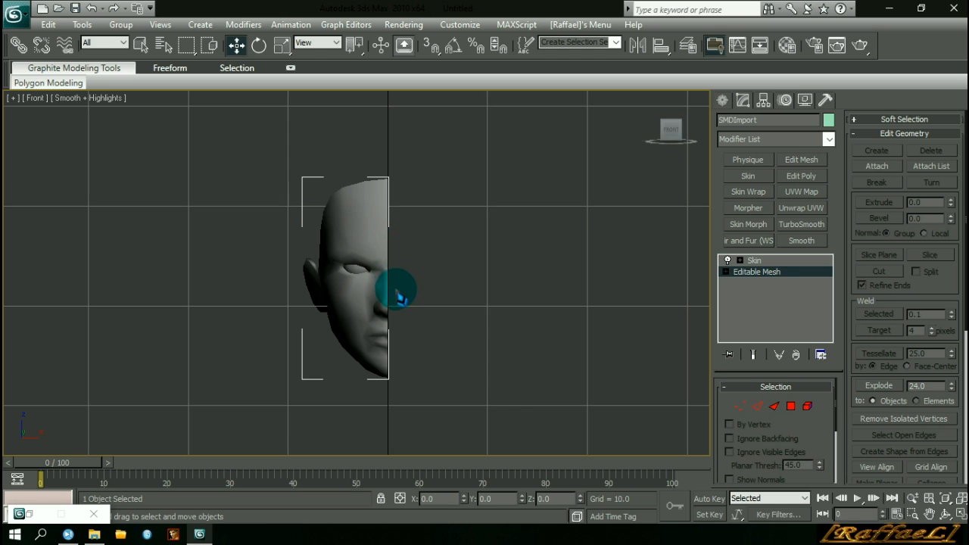
# Step: Clone the remaining half as an instance named SMDImport01 and mirror it across the X axis with No Clone
pyautogui.hotkey('ctrl', 'v')
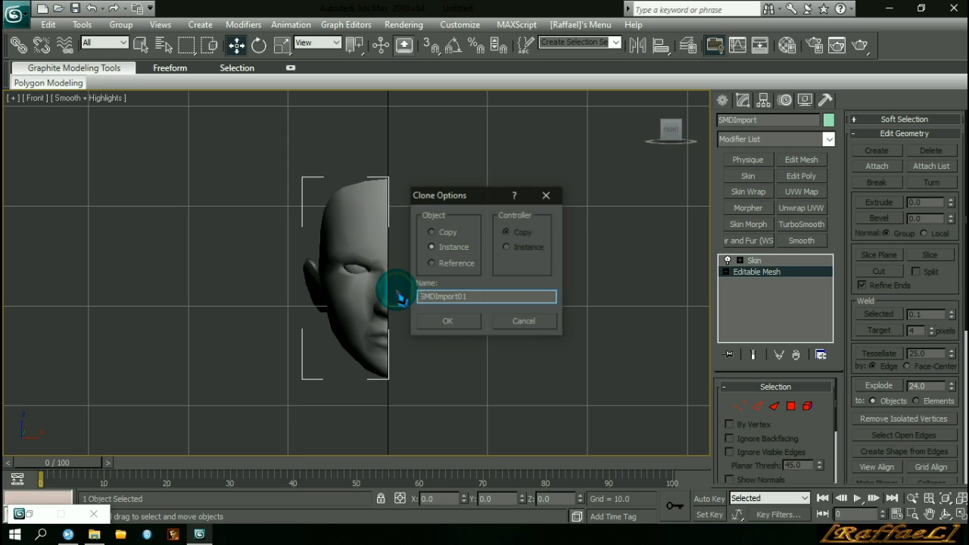
pyautogui.click(451, 321)
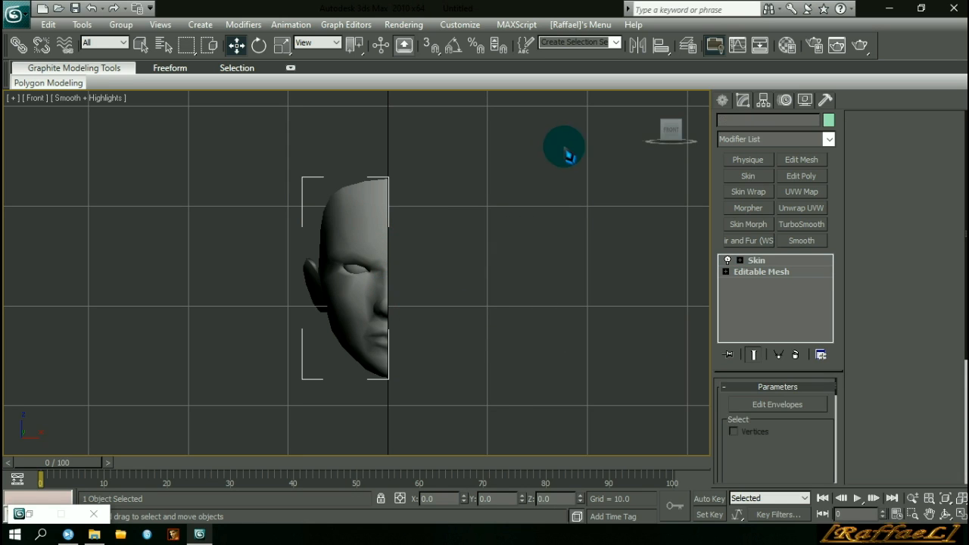
pyautogui.click(637, 45)
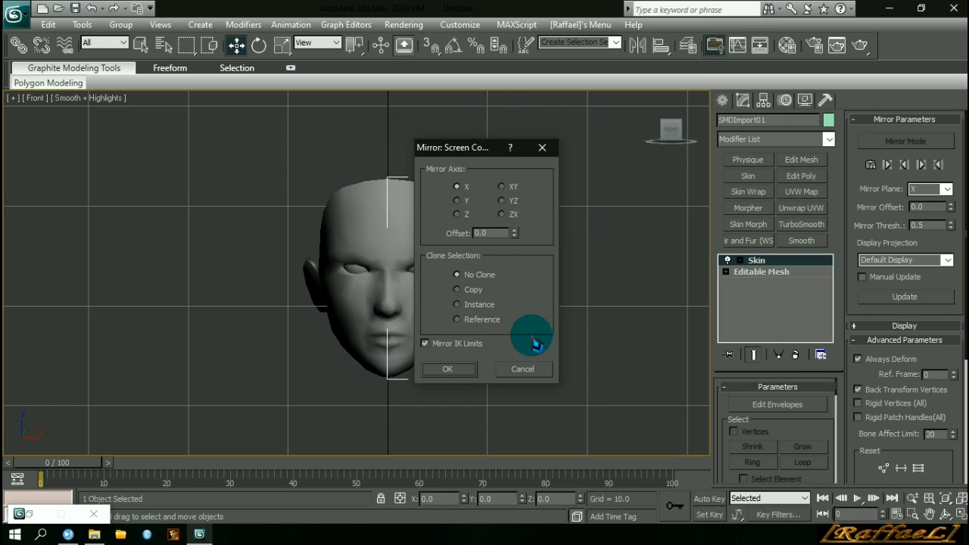
pyautogui.click(454, 368)
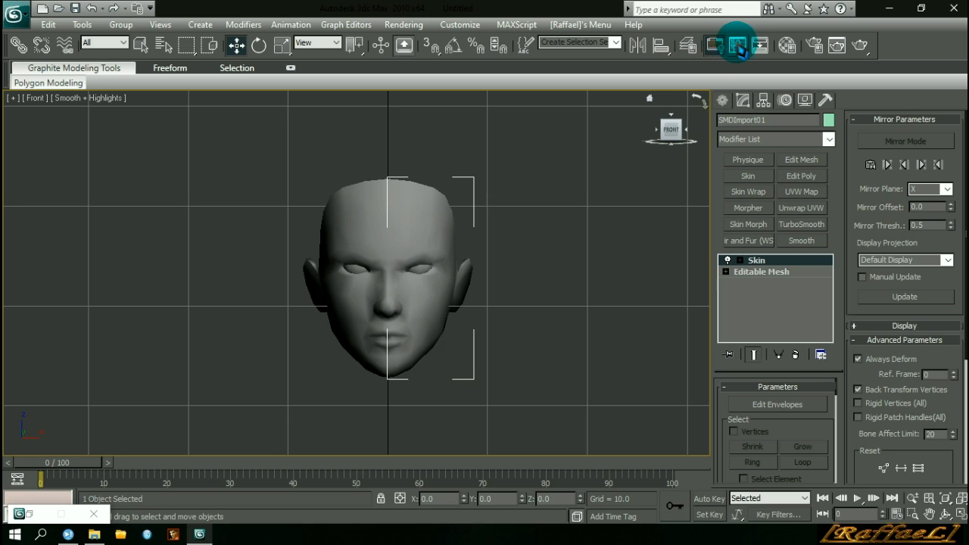
# Step: Create two textured materials in the first two slots from byakugan21.dds and sharingan_assassin_m.dds
pyautogui.click(787, 52)
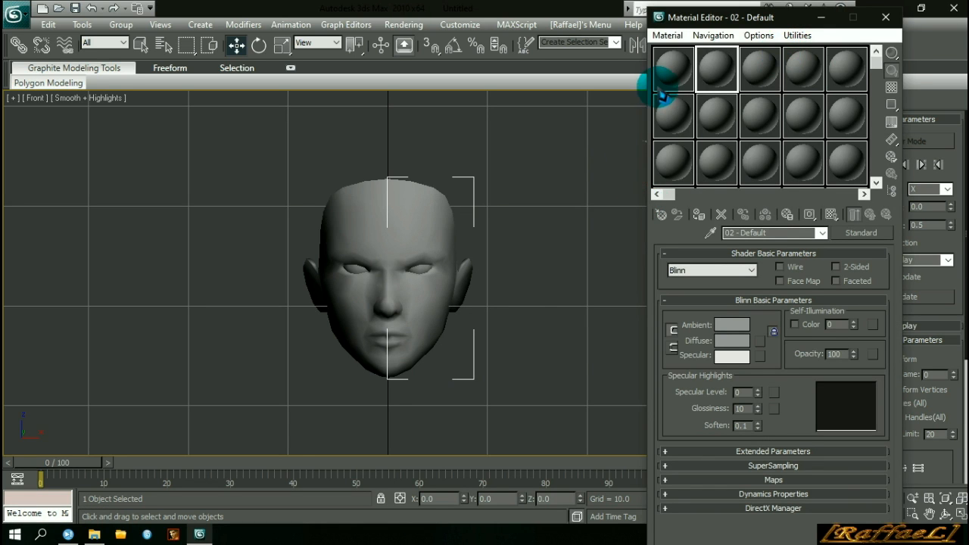
pyautogui.click(94, 534)
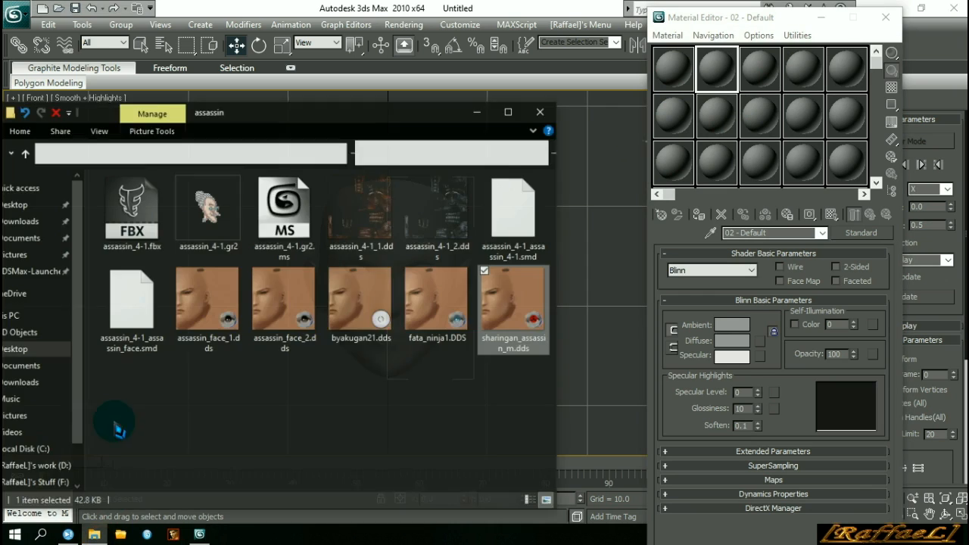
pyautogui.moveTo(357, 309); pyautogui.dragTo(666, 73)
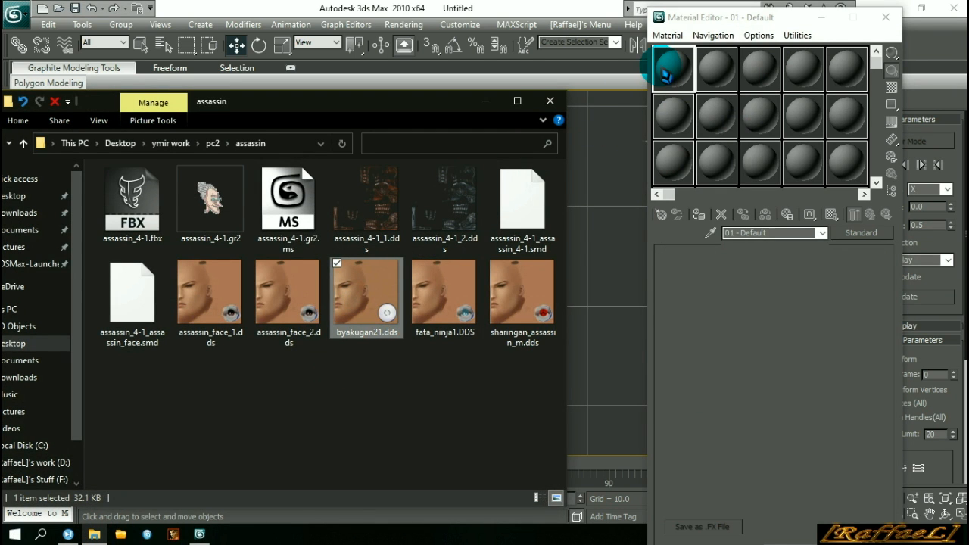
pyautogui.moveTo(520, 309); pyautogui.dragTo(717, 76)
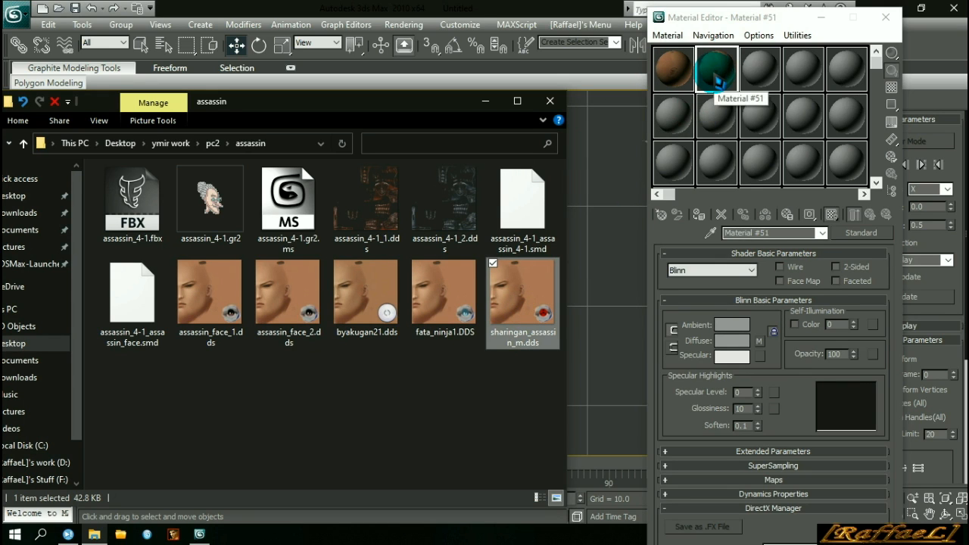
pyautogui.click(488, 100)
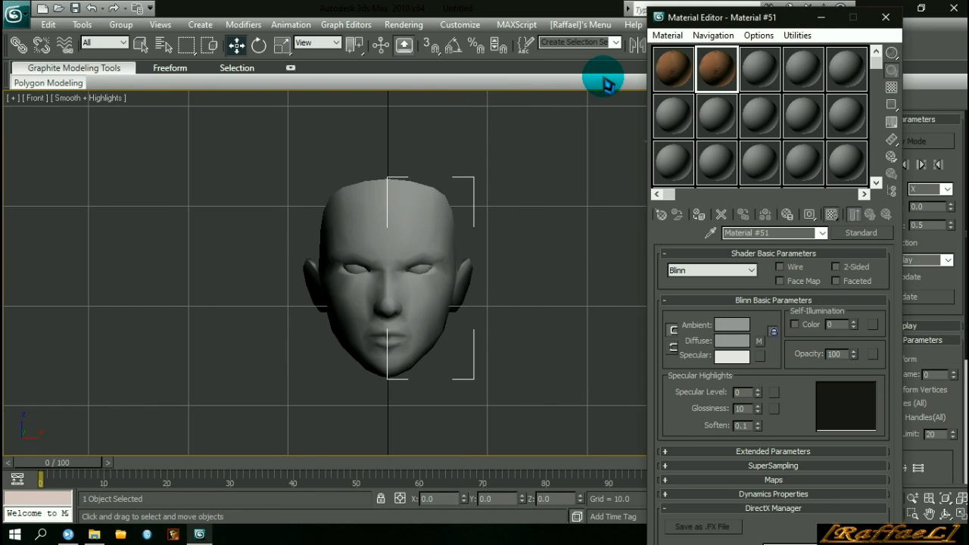
# Step: Apply the sharingan material to the mirrored half SMDImport01 and the byakugan21 material to SMDImport
pyautogui.moveTo(714, 66); pyautogui.dragTo(429, 219)
pyautogui.click(350, 207)
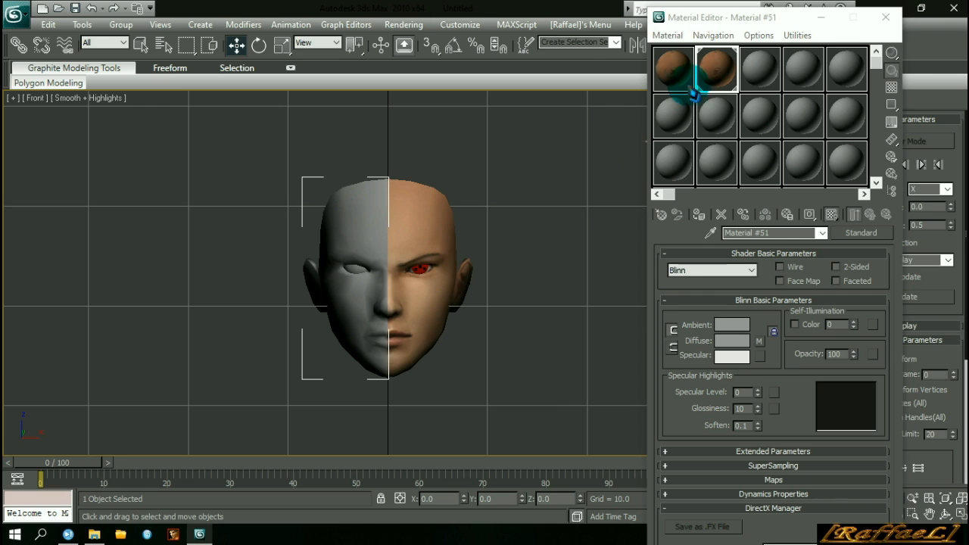
pyautogui.moveTo(670, 71); pyautogui.dragTo(352, 224)
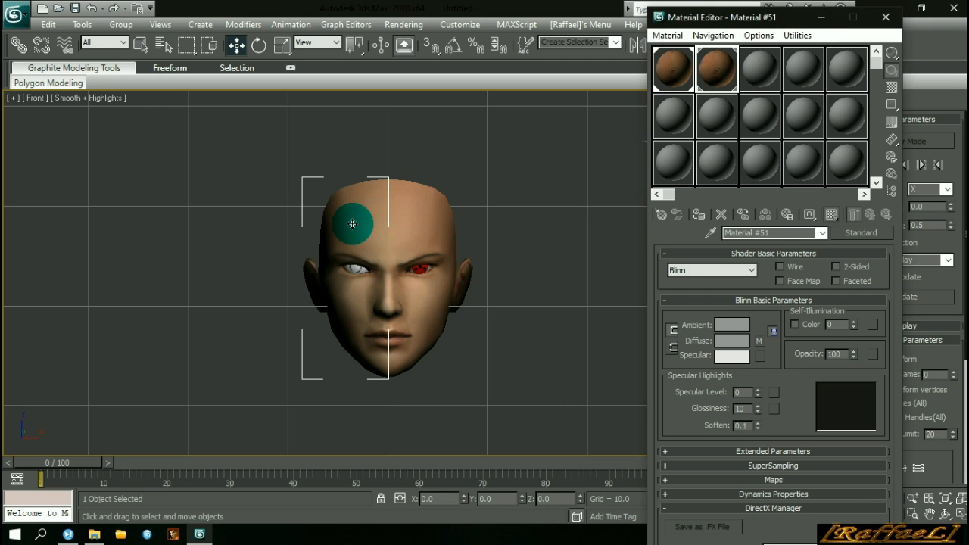
pyautogui.click(826, 19)
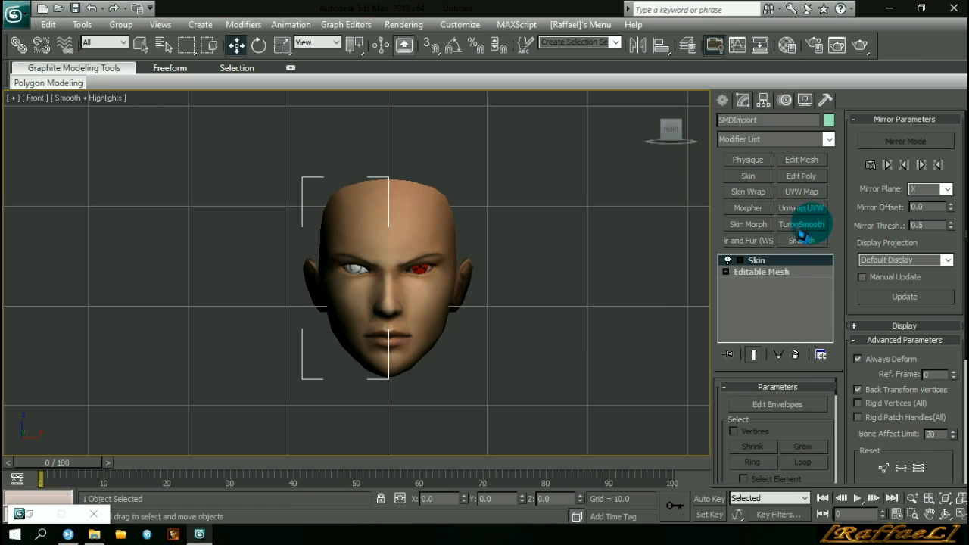
# Step: Try to attach the mirrored half to SMDImport at the Editable Mesh level
pyautogui.click(749, 271)
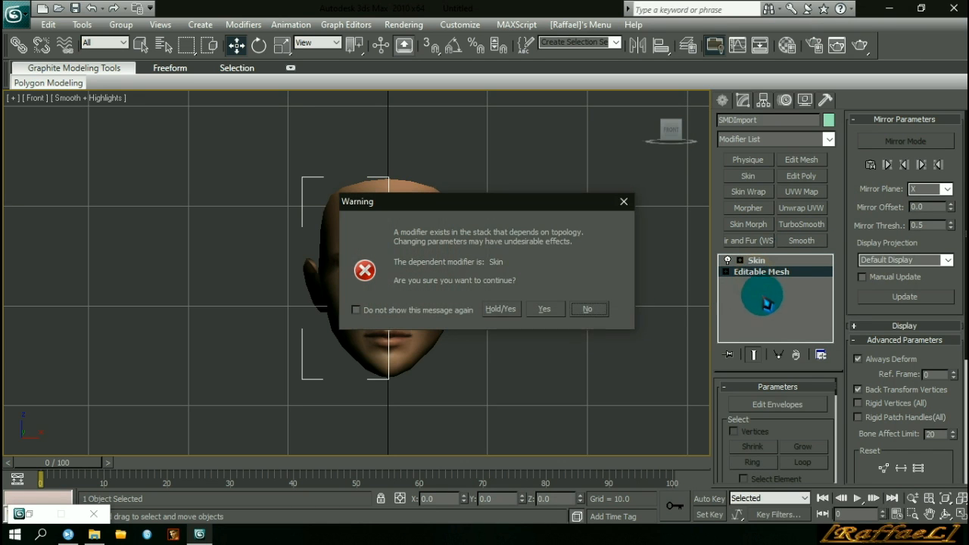
pyautogui.click(544, 306)
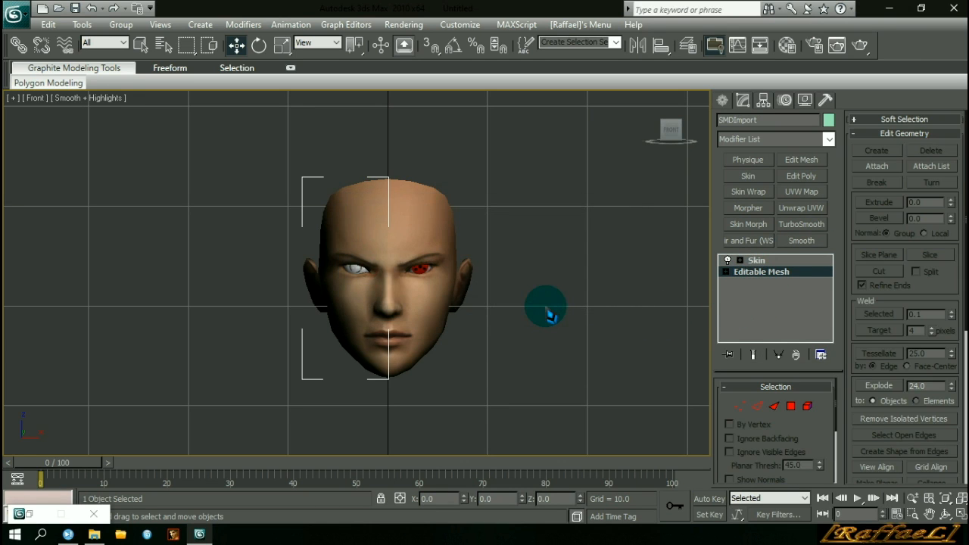
pyautogui.click(890, 169)
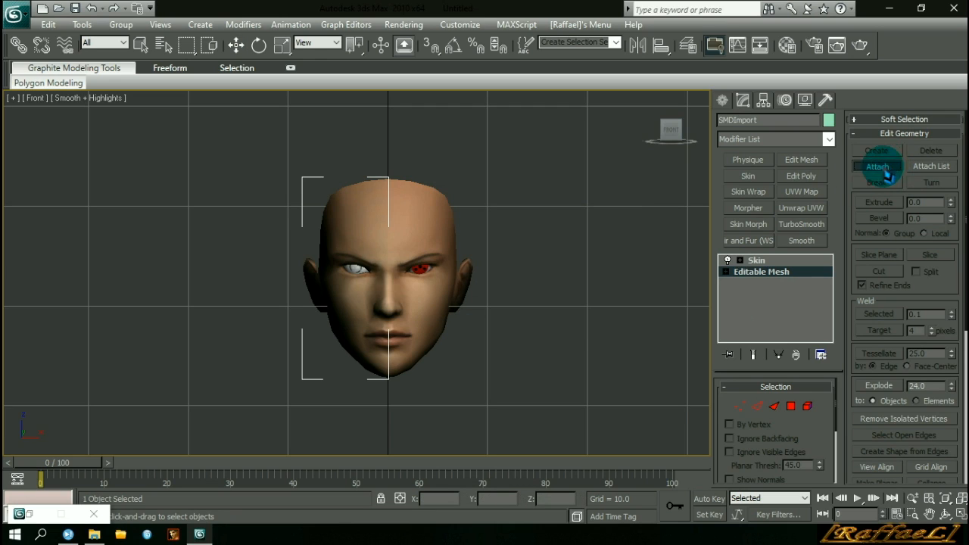
pyautogui.click(428, 230)
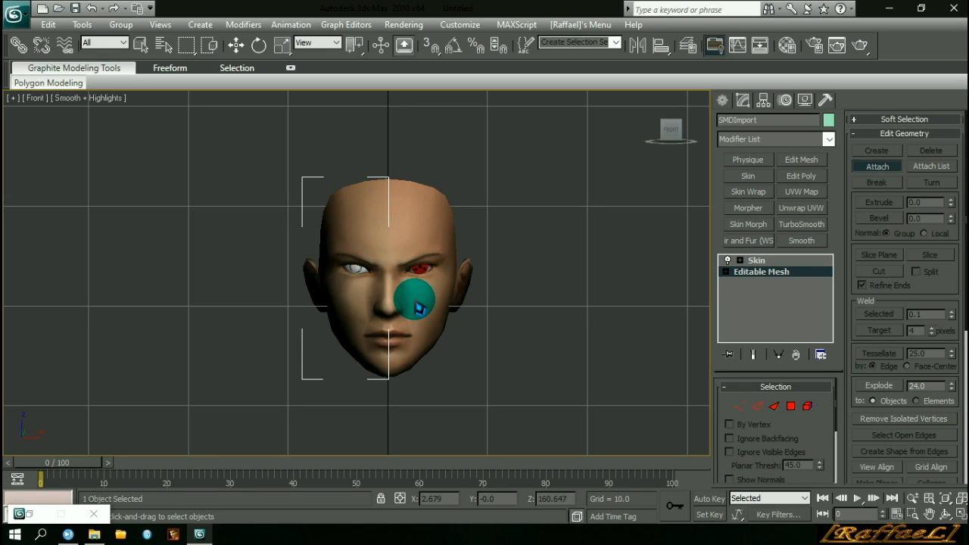
pyautogui.click(879, 167)
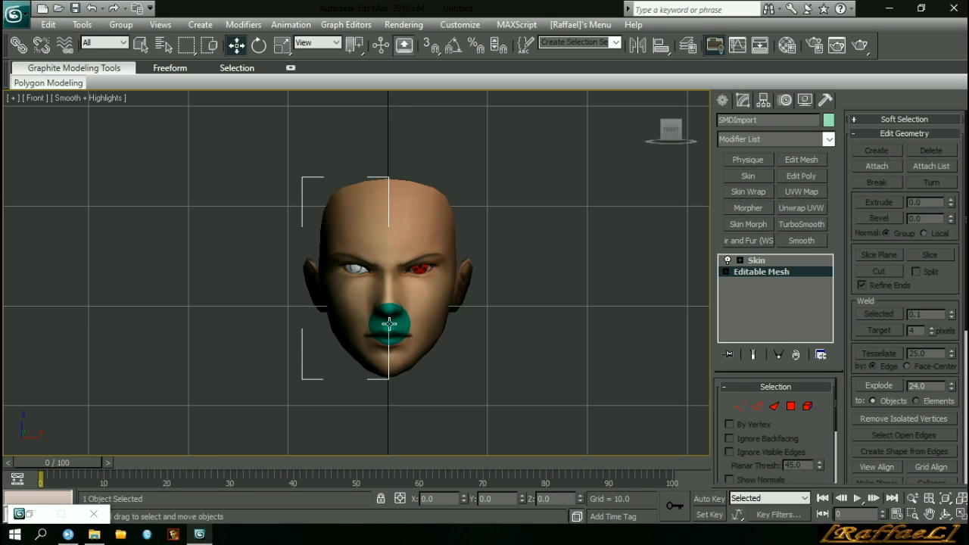
pyautogui.click(472, 343)
pyautogui.moveTo(264, 139); pyautogui.dragTo(553, 419)
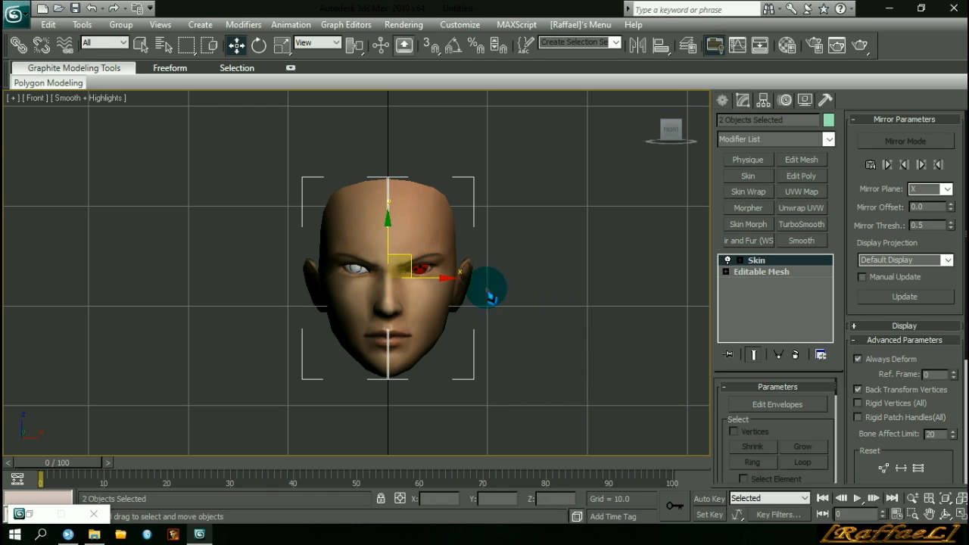
pyautogui.click(358, 227)
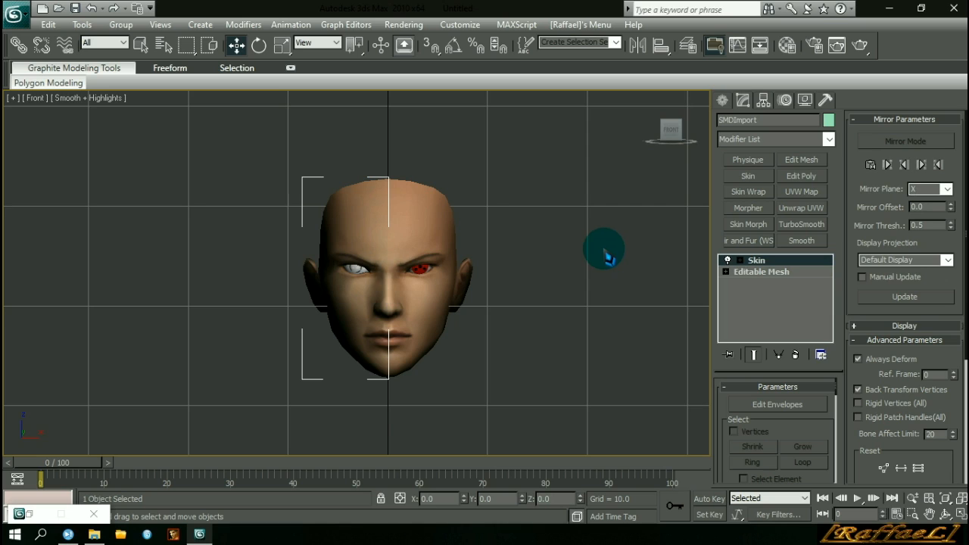
pyautogui.click(575, 305)
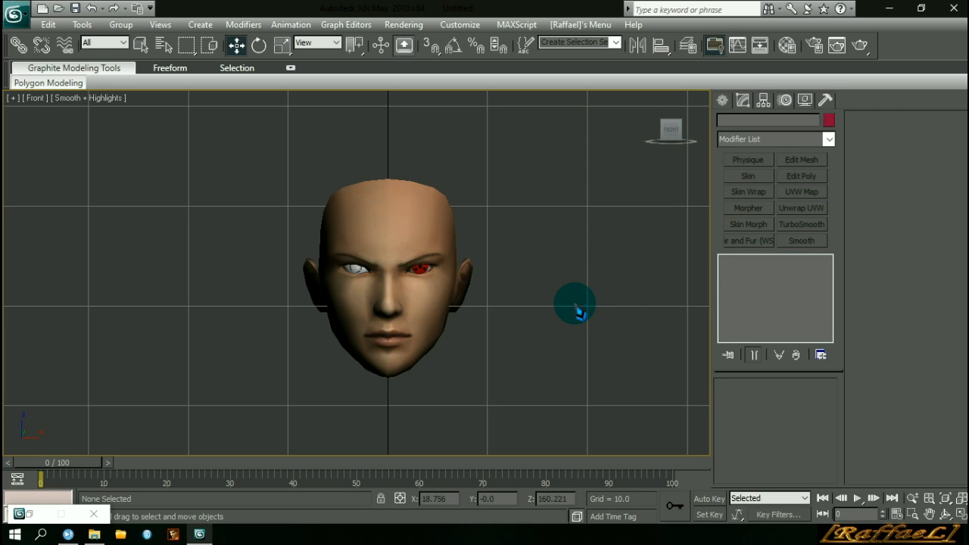
# Step: Undo the material assignments, the mirrored clone and the polygon deletion back to the complete untextured head SMDImport
pyautogui.hotkey('ctrl', 'z')
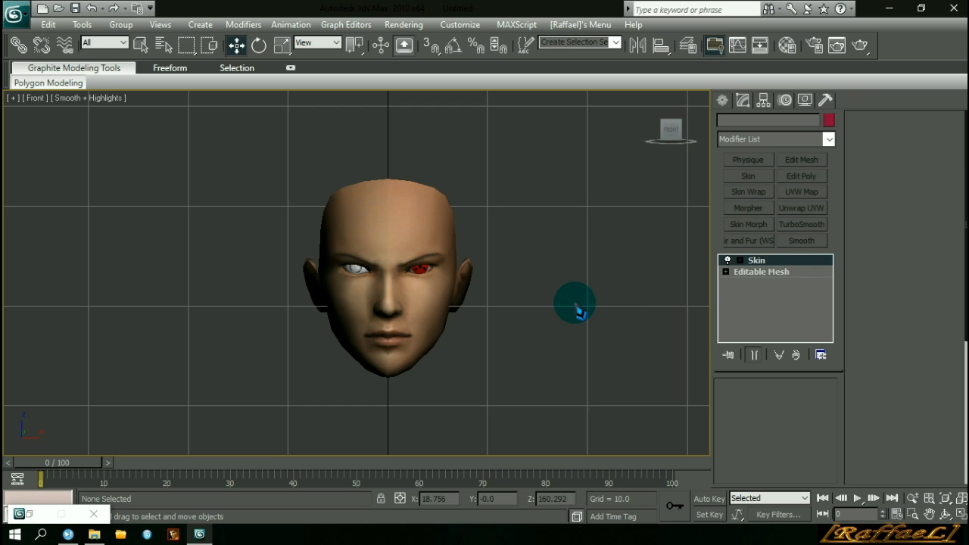
pyautogui.hotkey('ctrl', 'z')
pyautogui.hotkey('ctrl', 'z')
pyautogui.hotkey('ctrl', 'z')
pyautogui.hotkey('ctrl', 'z')
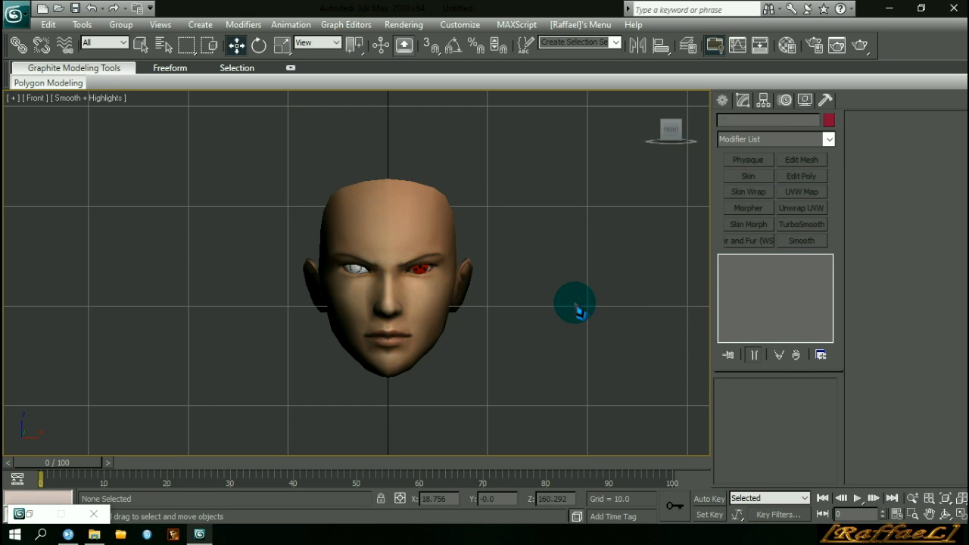
pyautogui.hotkey('ctrl', 'z')
pyautogui.hotkey('ctrl', 'z')
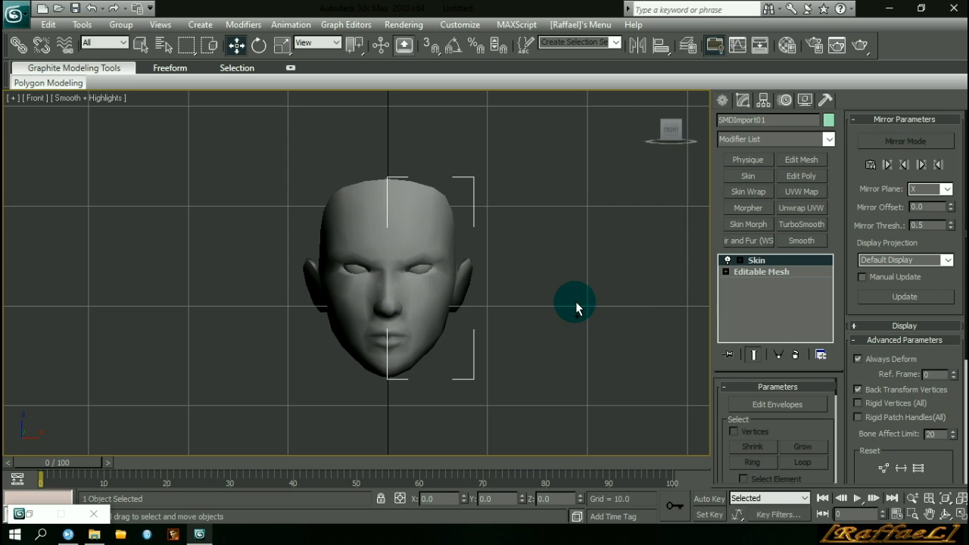
pyautogui.hotkey('ctrl', 'z')
pyautogui.hotkey('ctrl', 'z')
pyautogui.hotkey('ctrl', 'z')
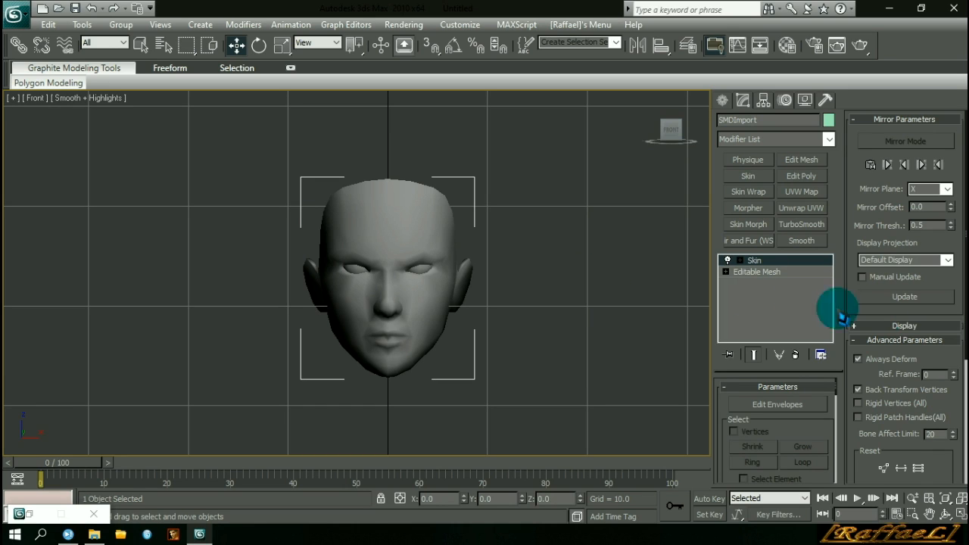
# Step: Set material ID 2 on the Editable Mesh polygons of the head's positive X half and leave polygon editing
pyautogui.click(758, 271)
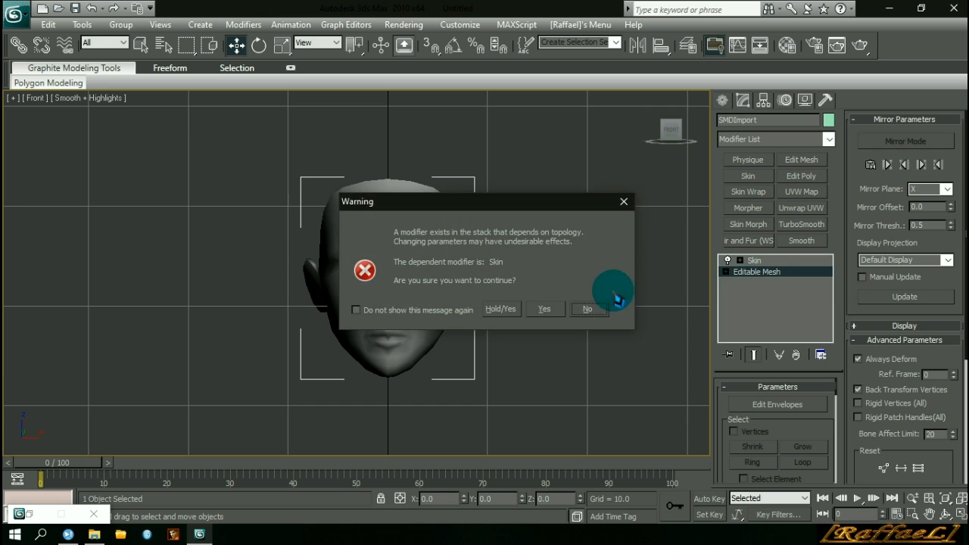
pyautogui.click(548, 309)
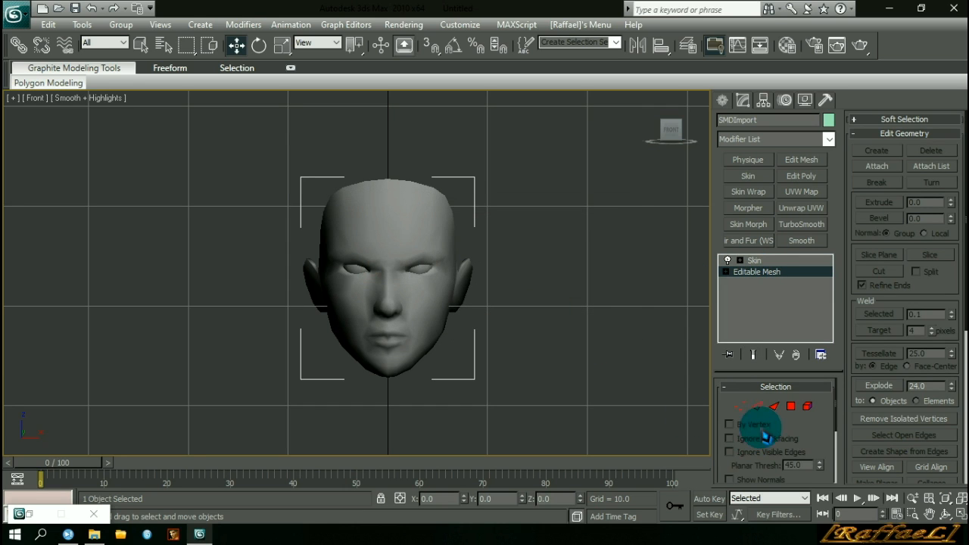
pyautogui.click(795, 410)
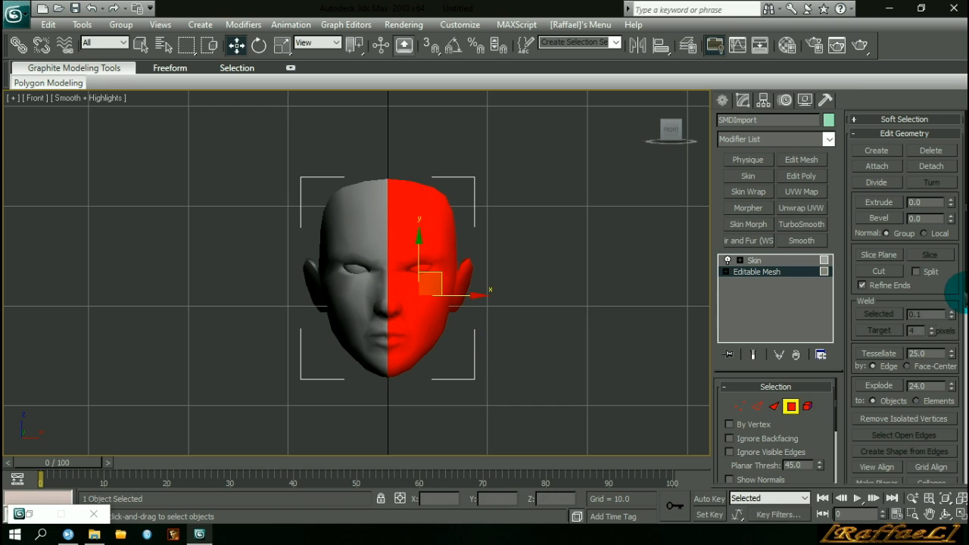
pyautogui.scroll(-5, 960, 273)
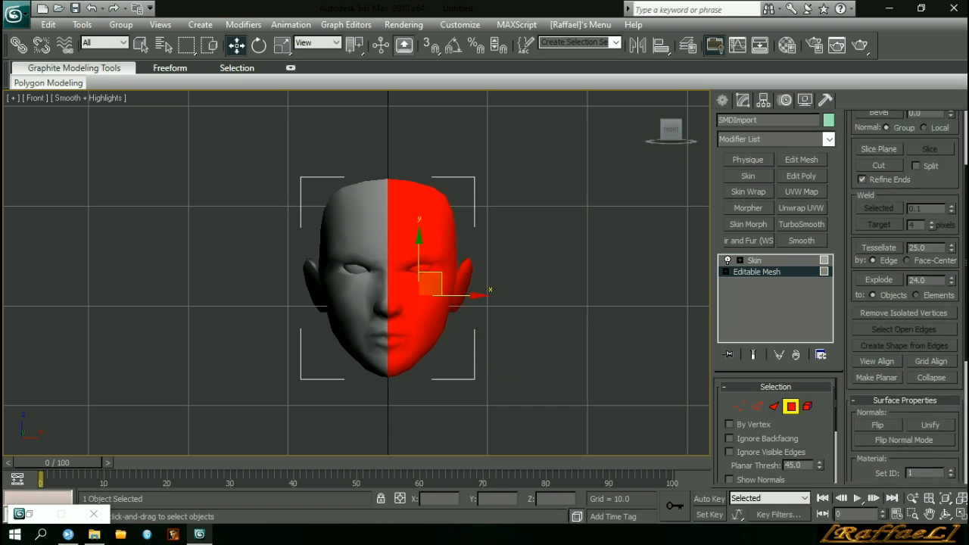
pyautogui.scroll(-1, 904, 303)
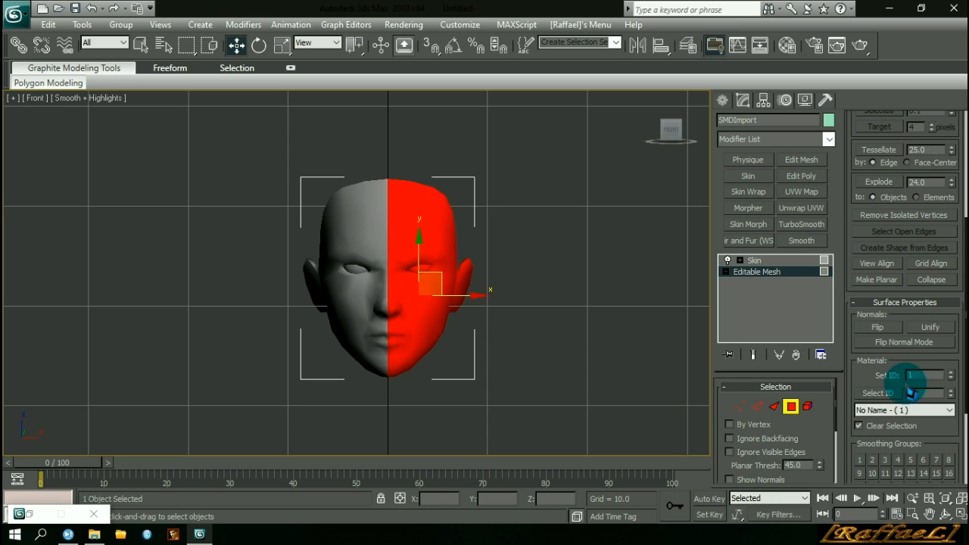
pyautogui.click(951, 372)
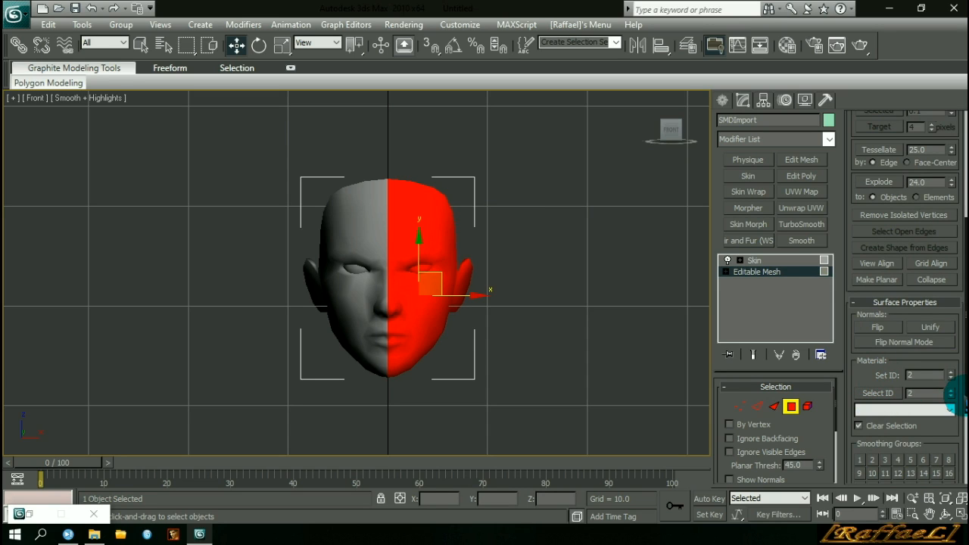
pyautogui.click(593, 371)
pyautogui.click(789, 407)
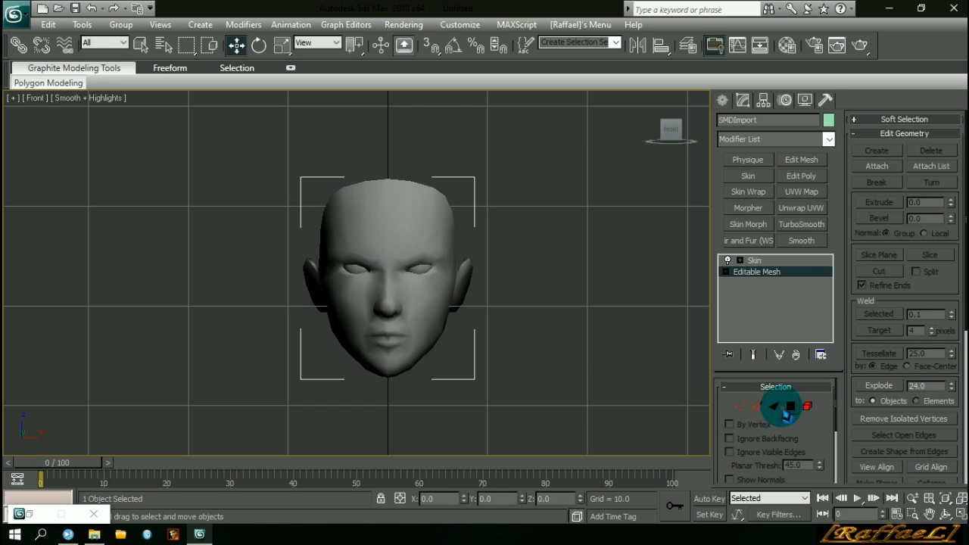
# Step: Create textured materials from byakugan21.dds in the first material slot and sharingan_assassin_m.dds in the second
pyautogui.click(787, 44)
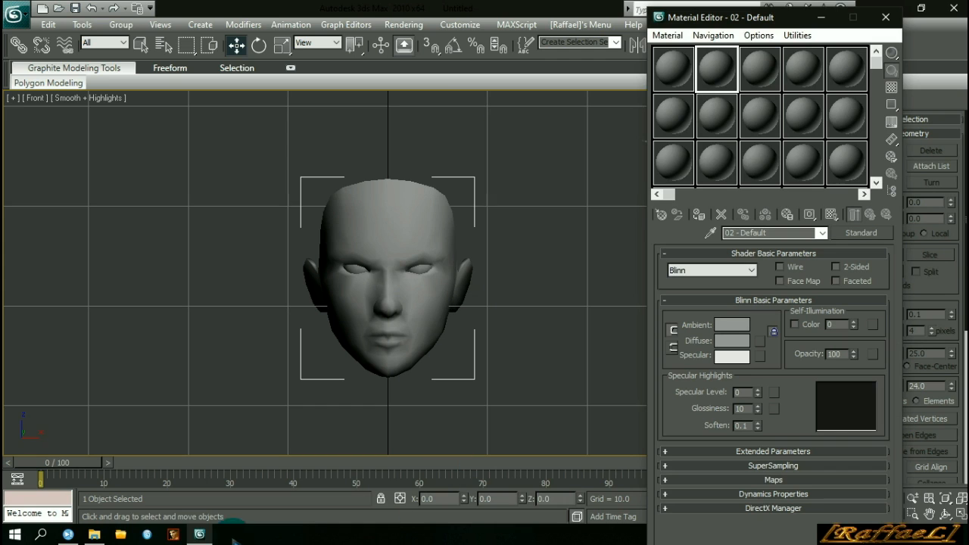
pyautogui.click(94, 534)
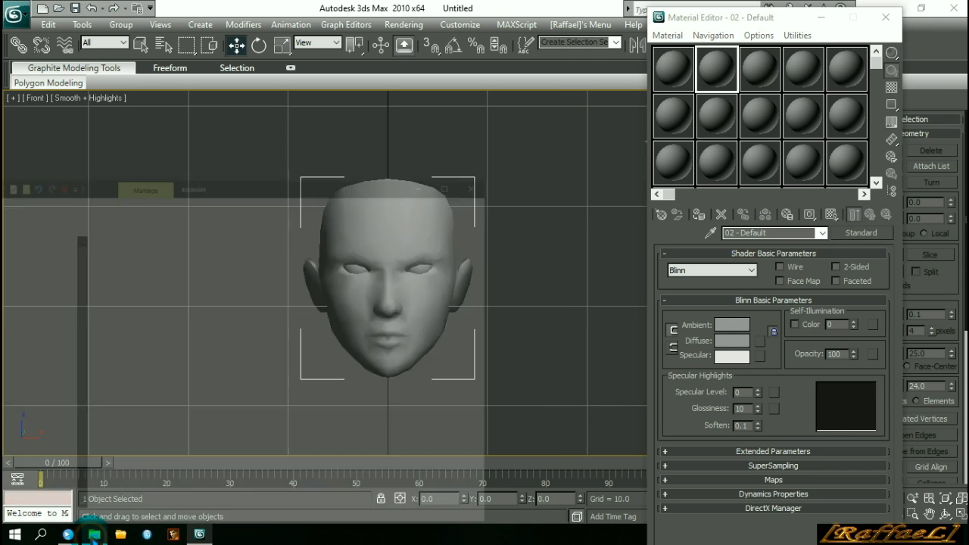
pyautogui.click(324, 311)
pyautogui.moveTo(366, 303); pyautogui.dragTo(676, 74)
pyautogui.moveTo(545, 276); pyautogui.dragTo(714, 72)
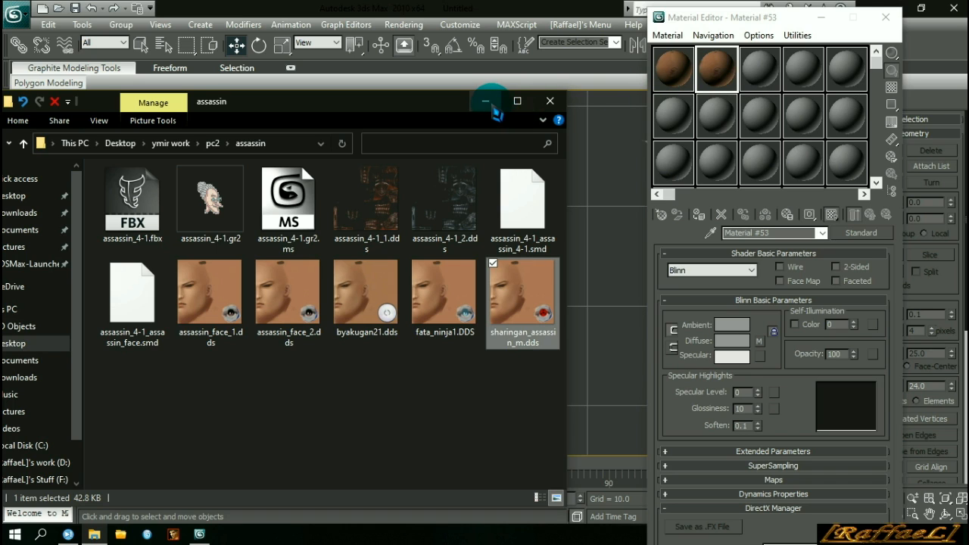
pyautogui.click(602, 311)
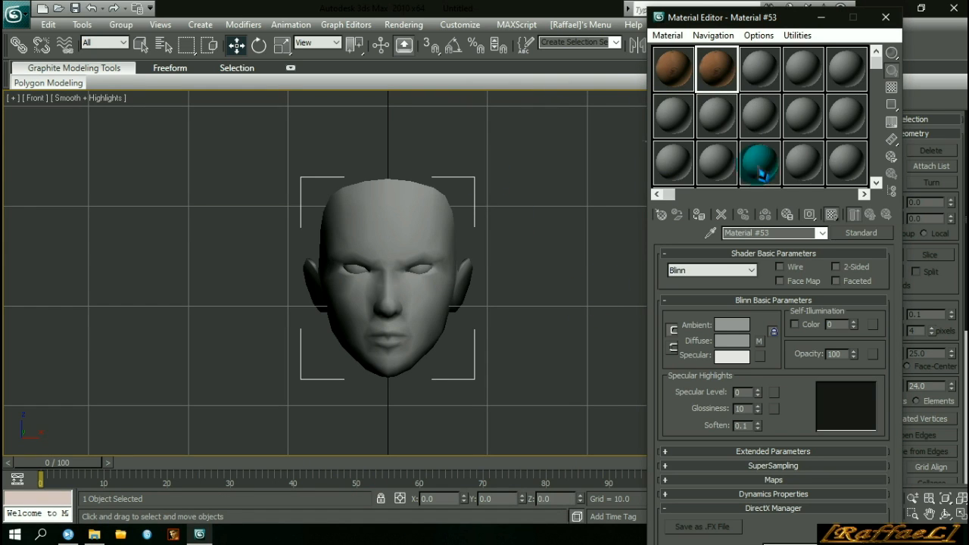
# Step: Change the third slot's material to Multi/Sub-Object, discarding the old material, and set its number of materials to 2
pyautogui.click(758, 62)
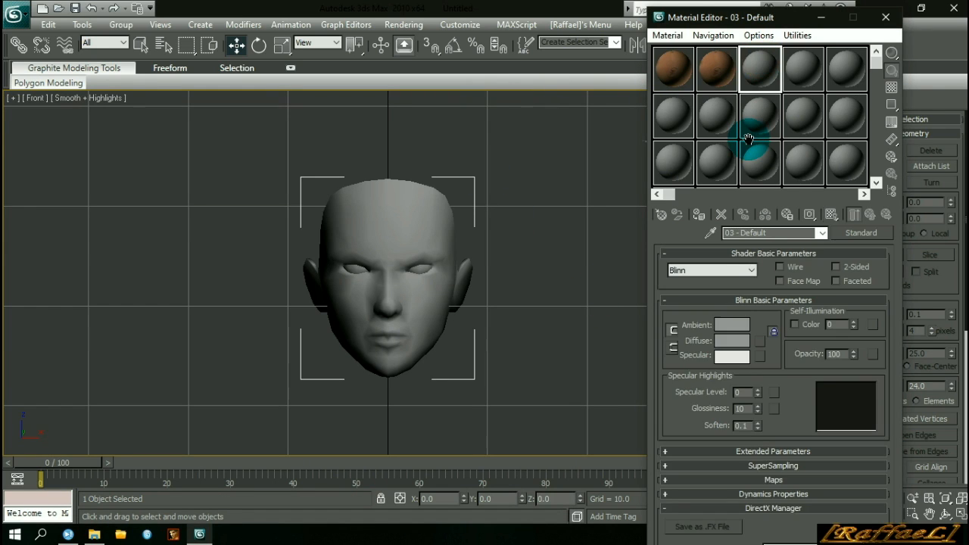
pyautogui.click(870, 236)
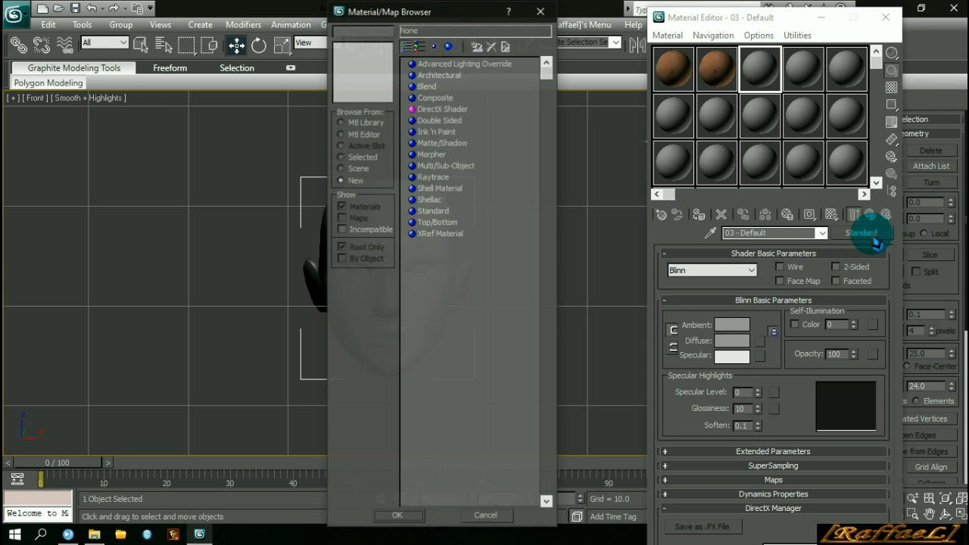
pyautogui.doubleClick(454, 165)
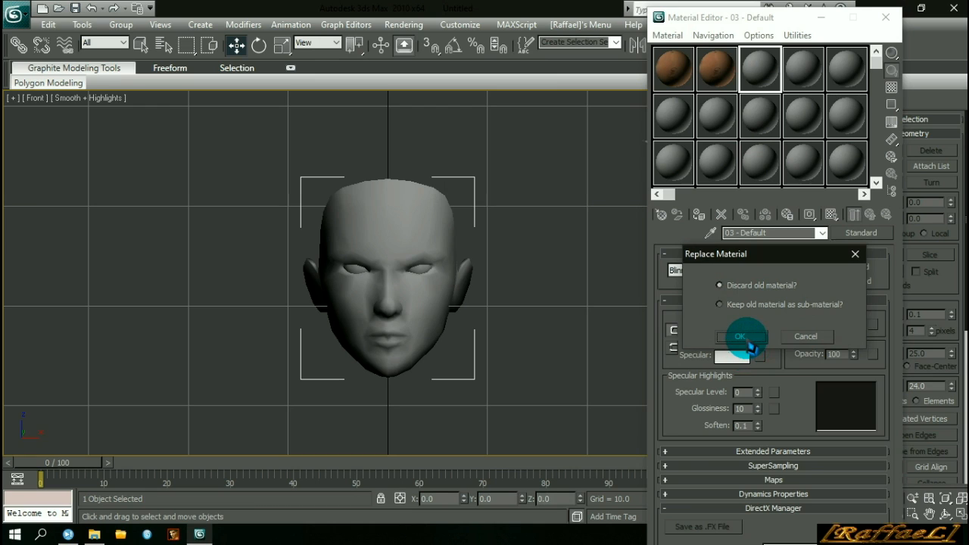
pyautogui.click(743, 338)
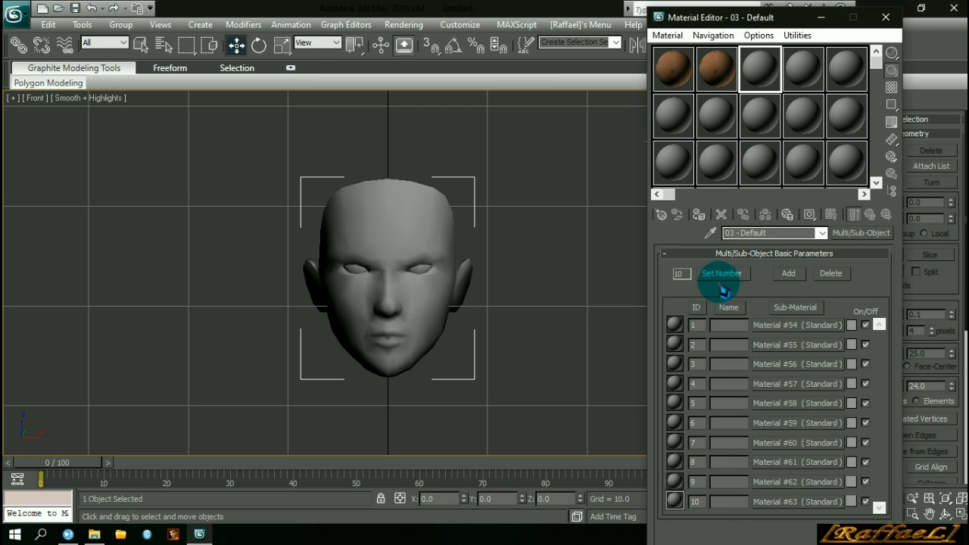
pyautogui.click(723, 274)
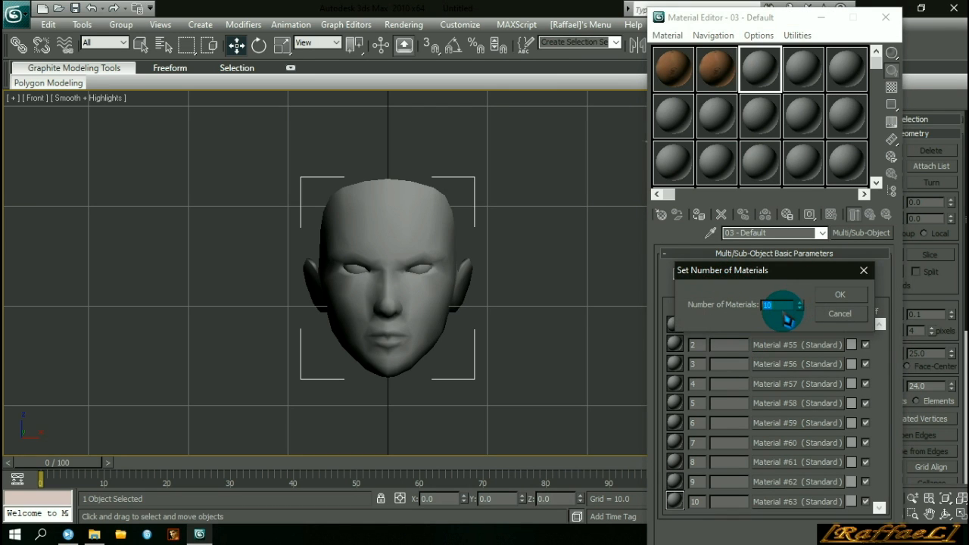
pyautogui.write('2')
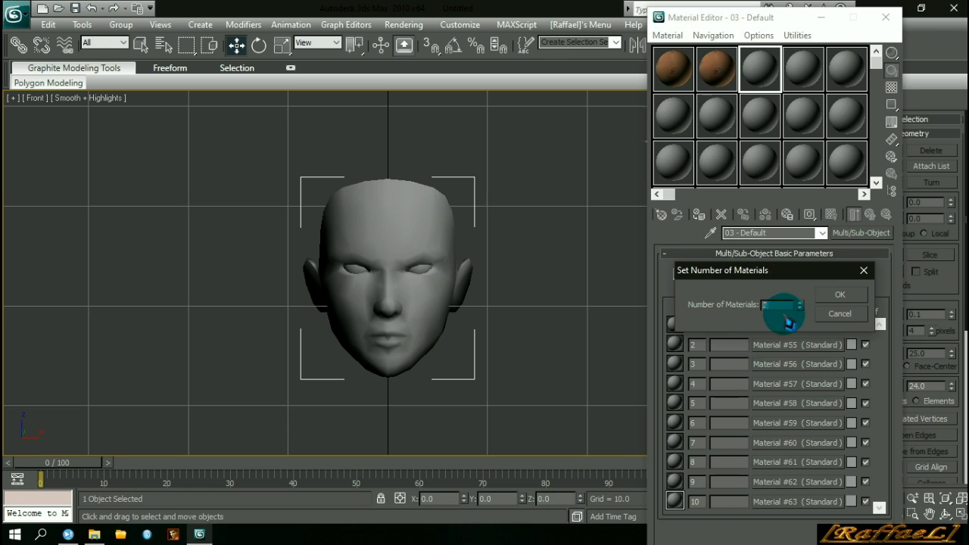
pyautogui.click(837, 292)
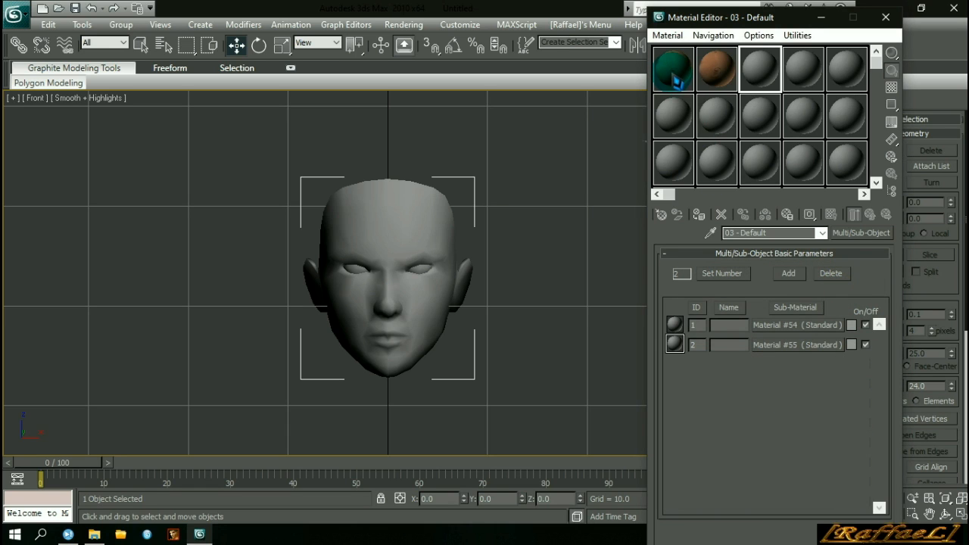
# Step: Assign the byakugan21 material as an instance to sub-material 1 and the sharingan material as an instance to sub-material 2
pyautogui.moveTo(673, 77); pyautogui.dragTo(786, 324)
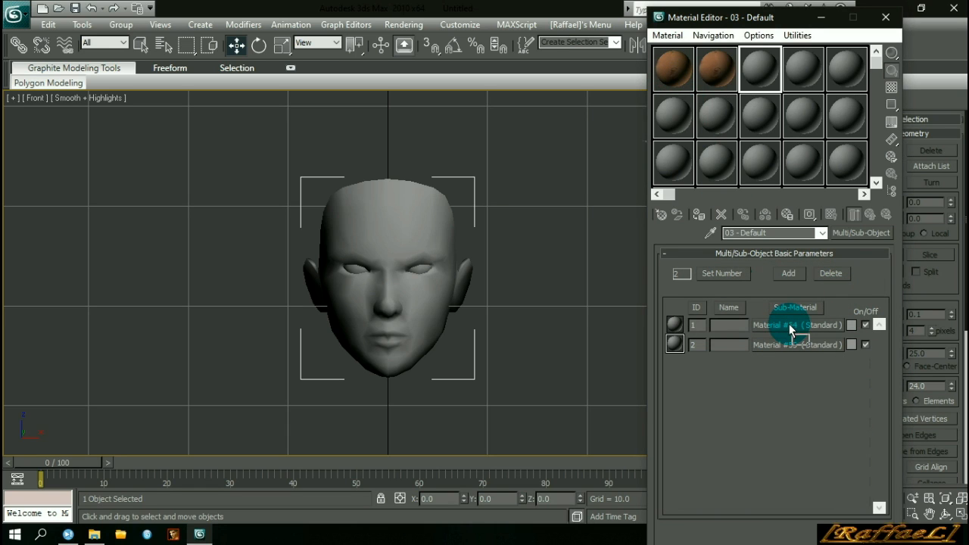
pyautogui.click(745, 286)
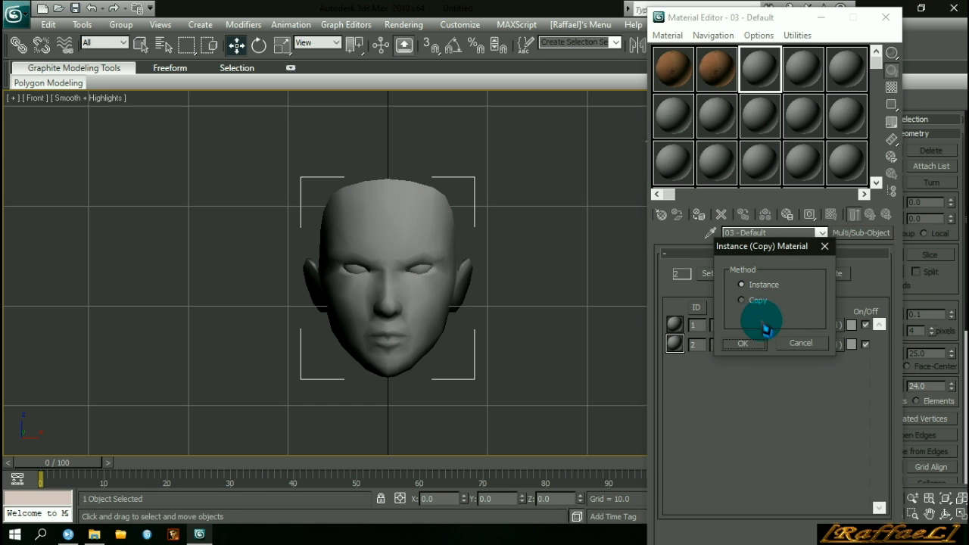
pyautogui.click(742, 343)
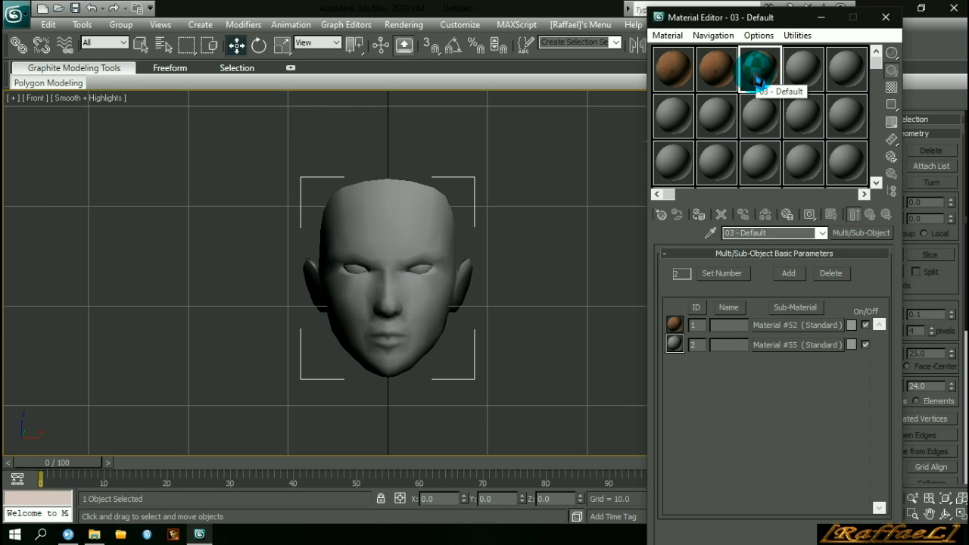
pyautogui.moveTo(716, 68); pyautogui.dragTo(800, 350)
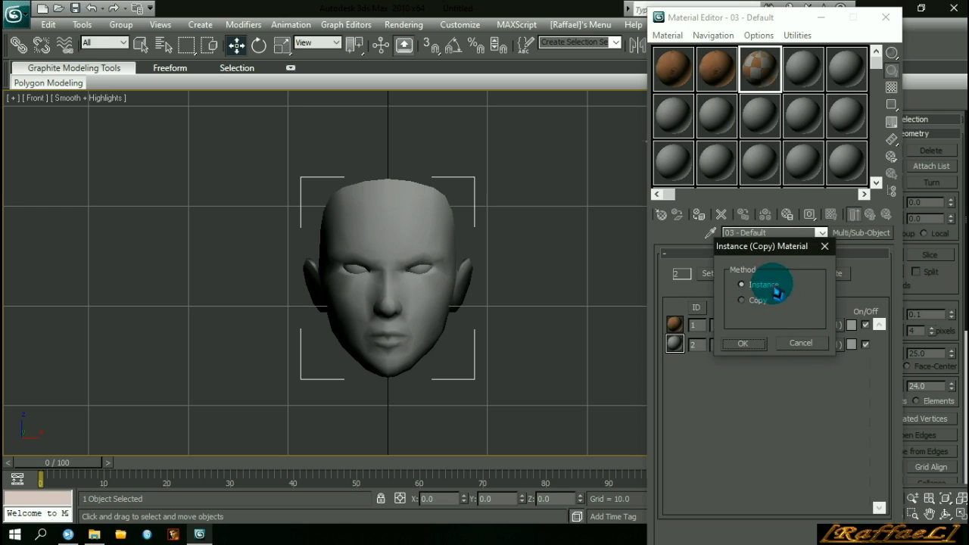
pyautogui.click(753, 349)
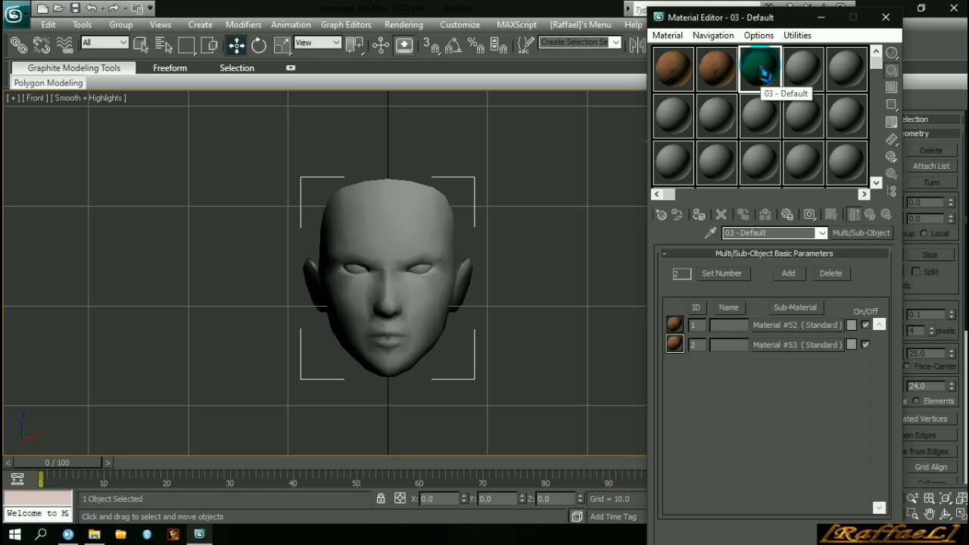
# Step: Assign the two-part Multi/Sub-Object material to the selected head mesh and minimize the Material Editor
pyautogui.click(699, 216)
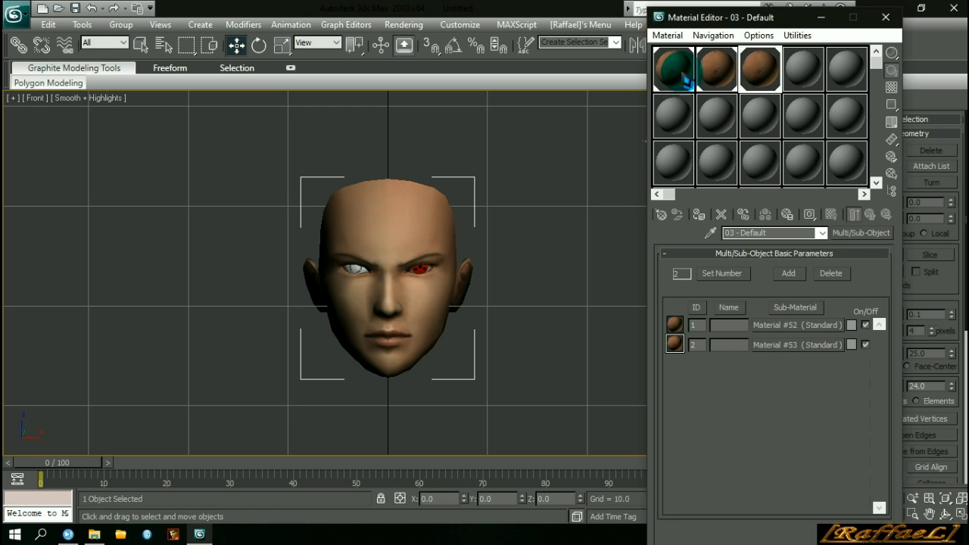
pyautogui.click(819, 19)
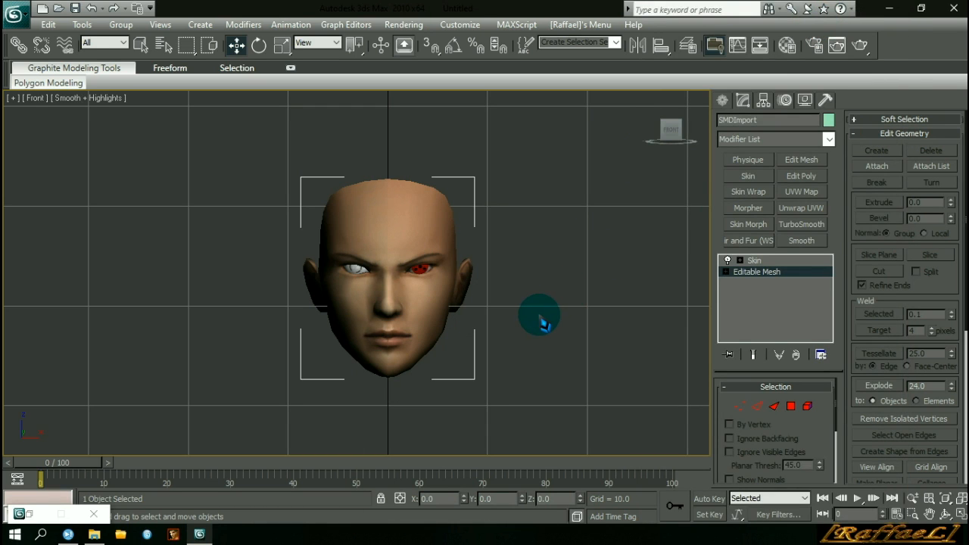
# Step: Switch the viewport from Front to Perspective view and unhide the skeleton bones of the head model
pyautogui.scroll(-4, 539, 321)
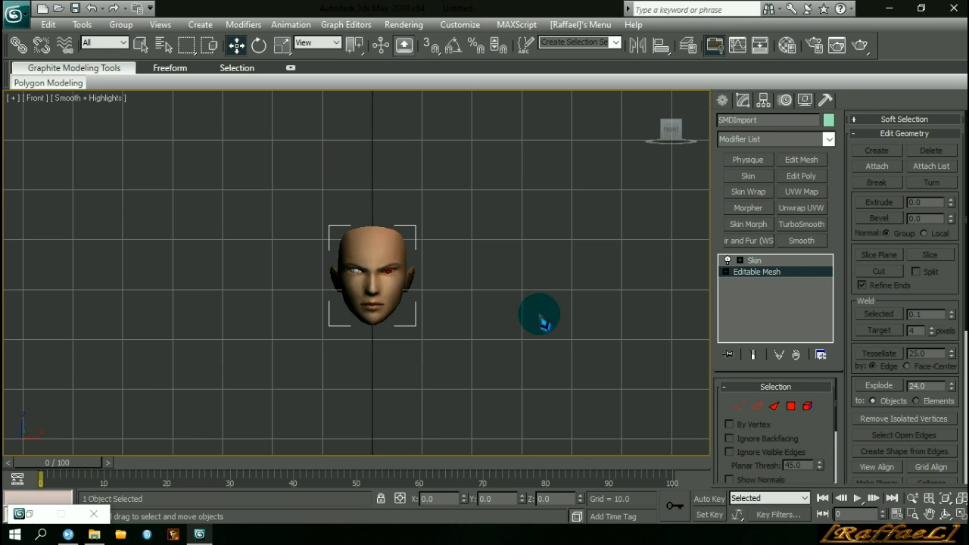
pyautogui.press('p')
pyautogui.scroll(-5, 523, 307)
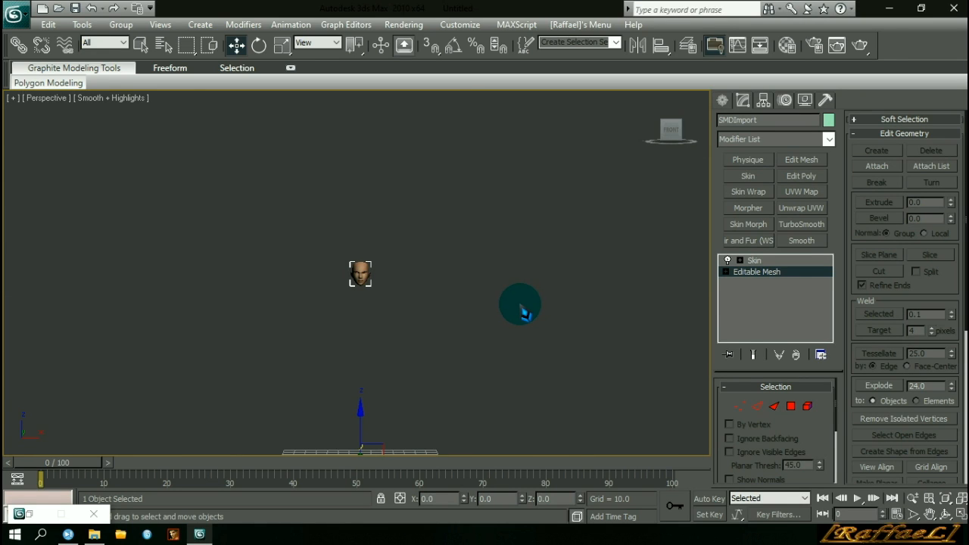
pyautogui.click(556, 248)
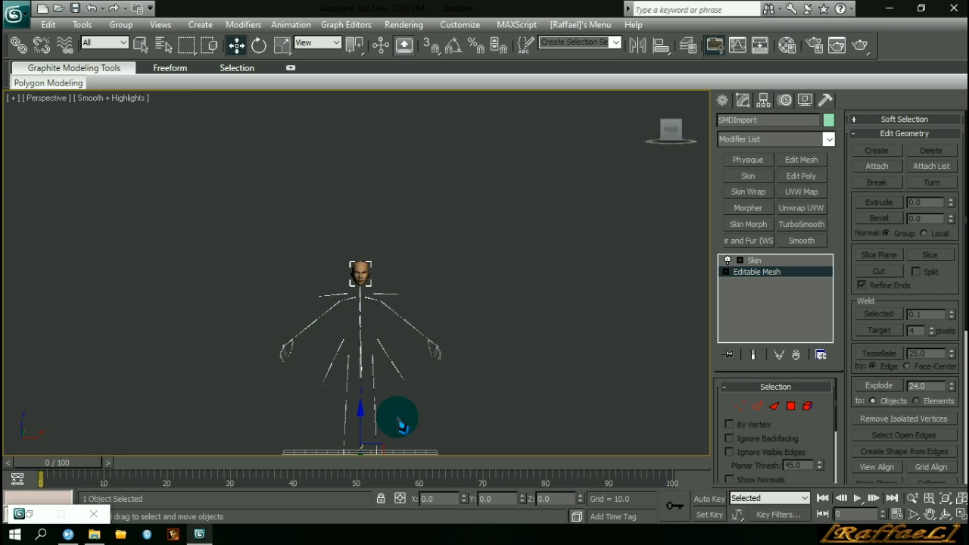
# Step: Check the textured head together with its skeleton up close and minimize the 3ds Max window to the desktop
pyautogui.scroll(5, 459, 333)
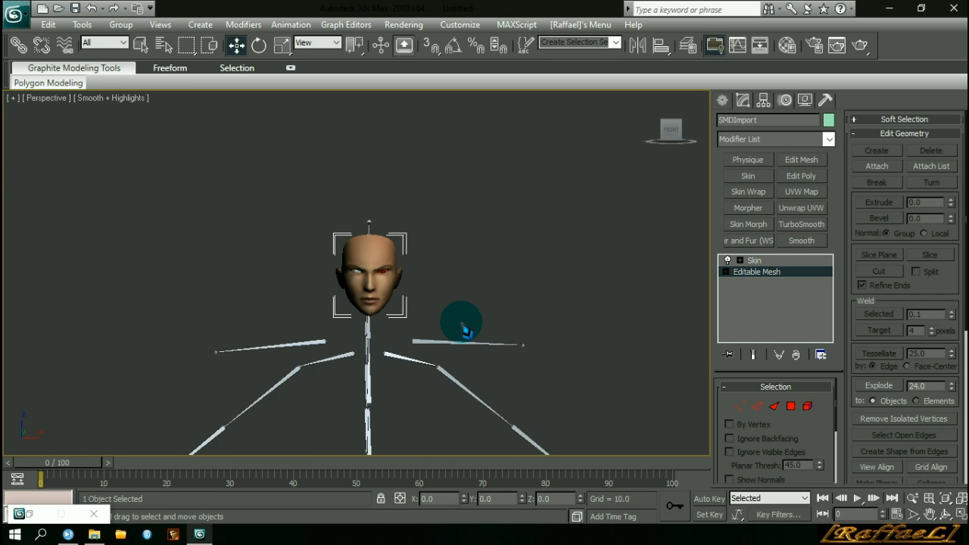
pyautogui.scroll(3, 463, 327)
pyautogui.scroll(-4, 463, 327)
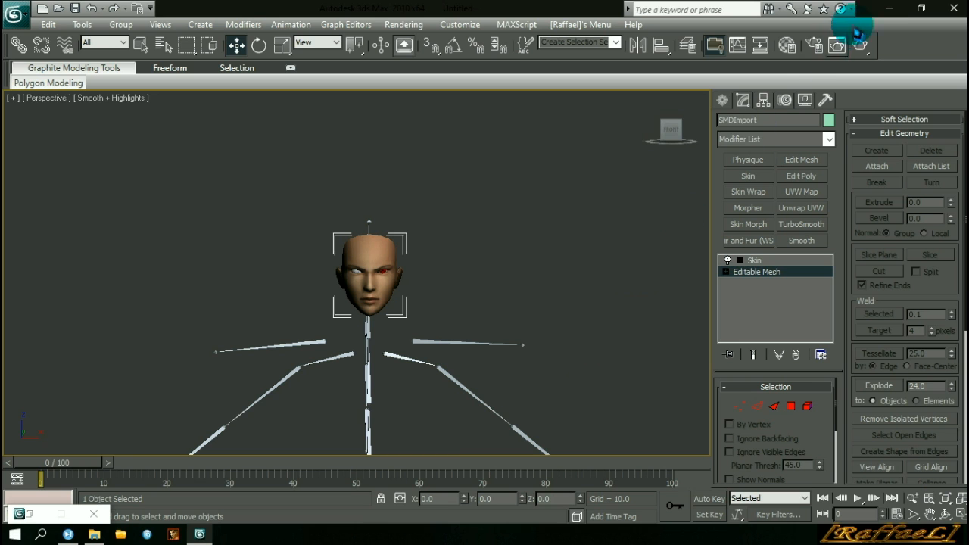
pyautogui.click(890, 15)
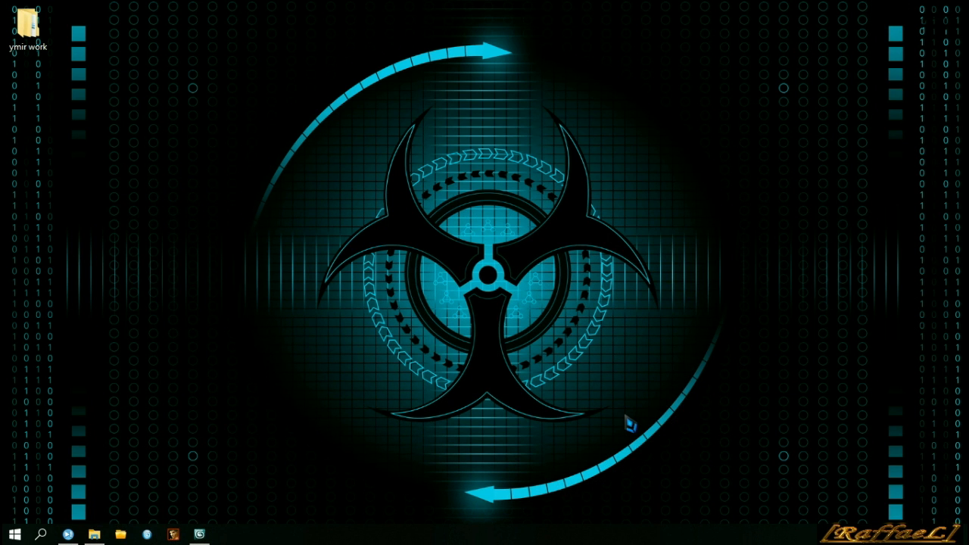